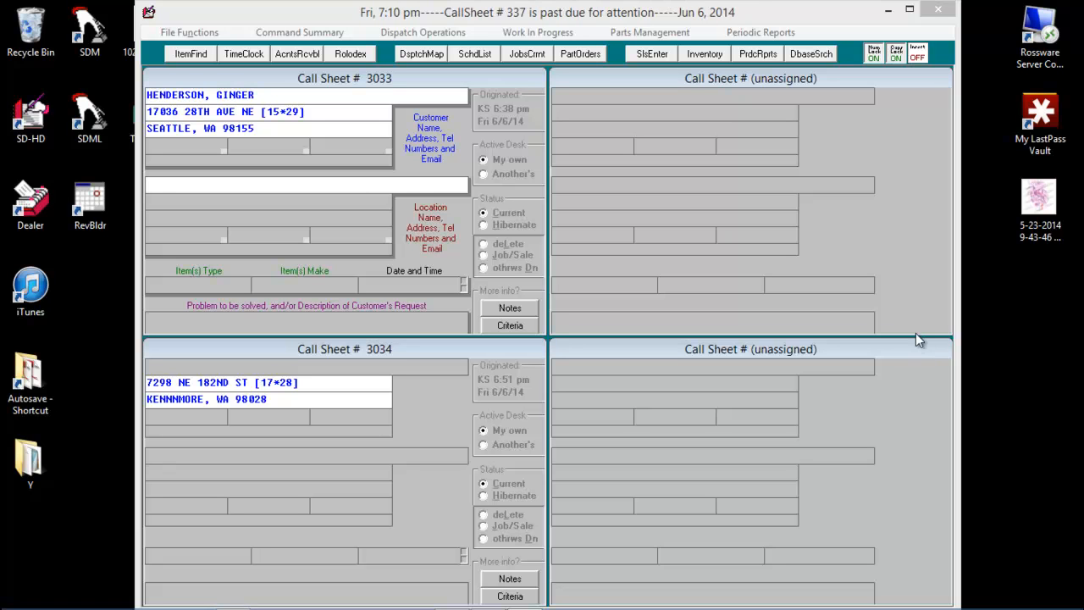
Open the StreetList and start its city name change routine for zip code 98155.
{"action": "key", "text": "ctrl+F5"}
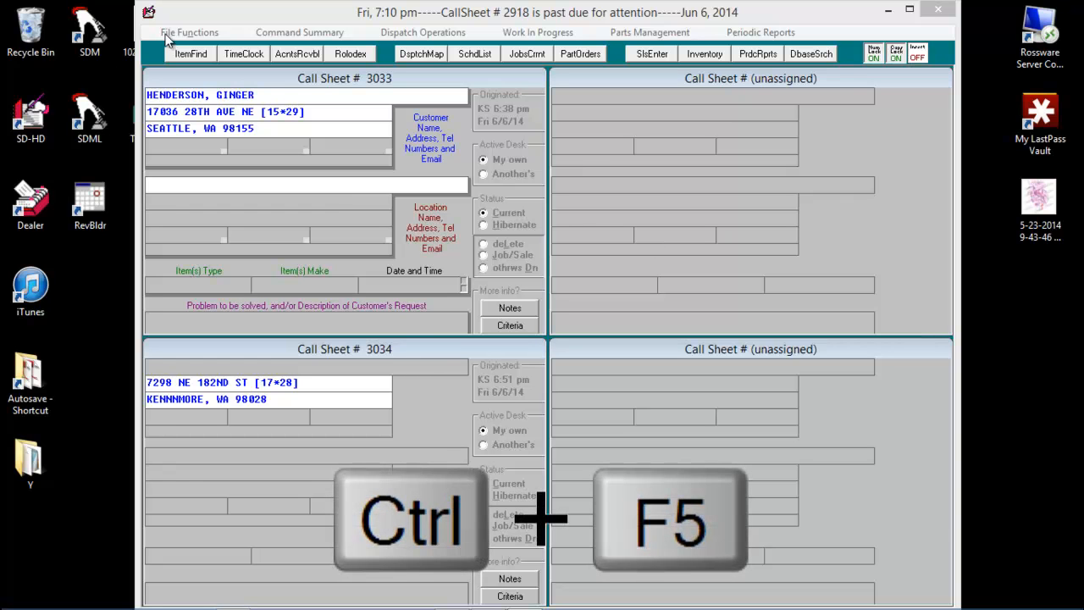
{"action": "left_click", "coordinate": [173, 32]}
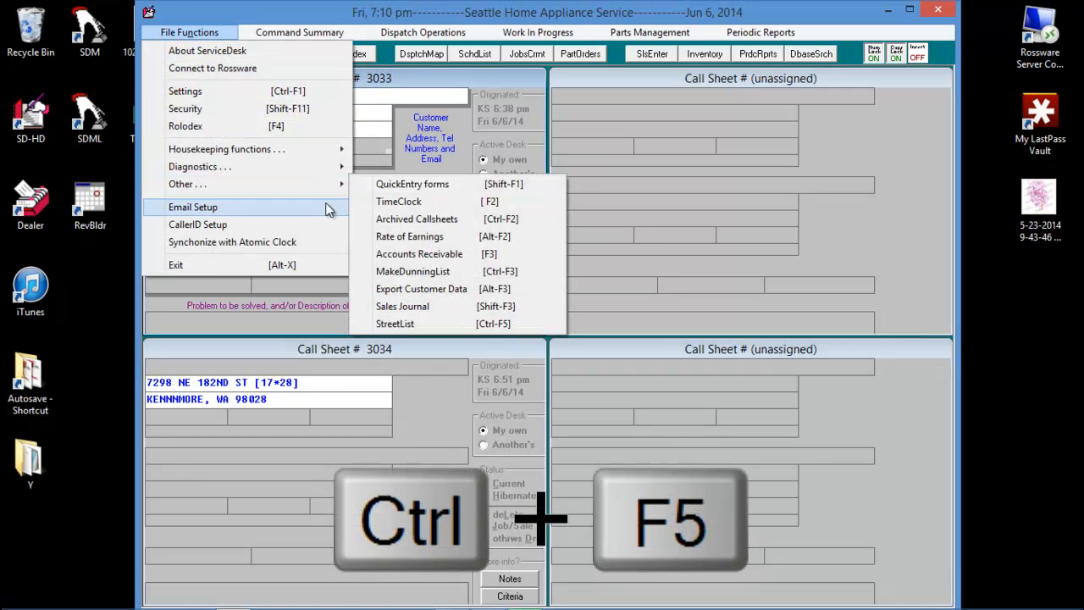
{"action": "left_click", "coordinate": [415, 326]}
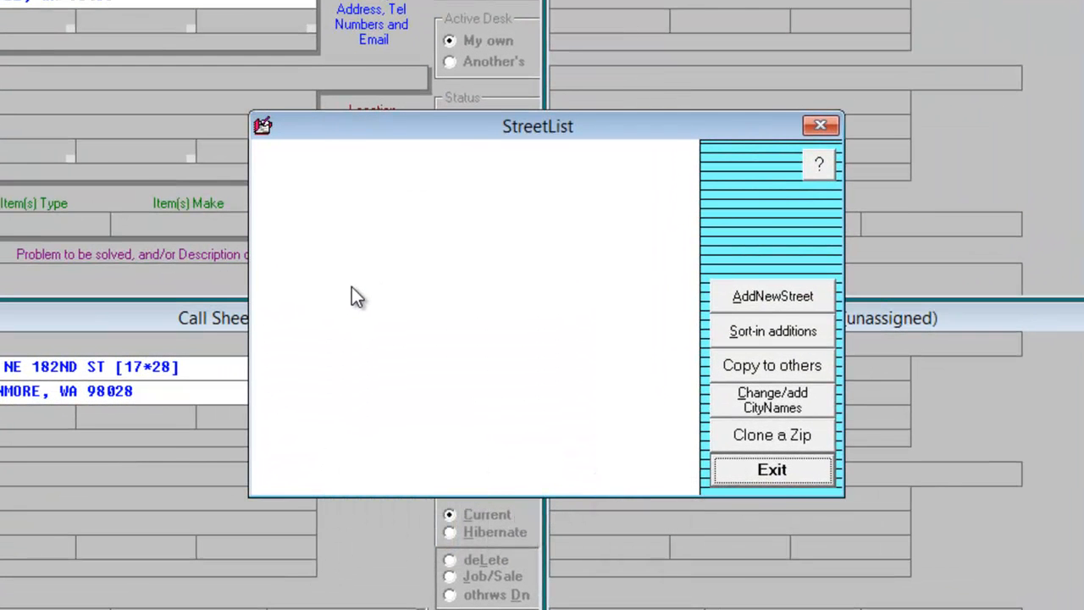
{"action": "left_click", "coordinate": [809, 405]}
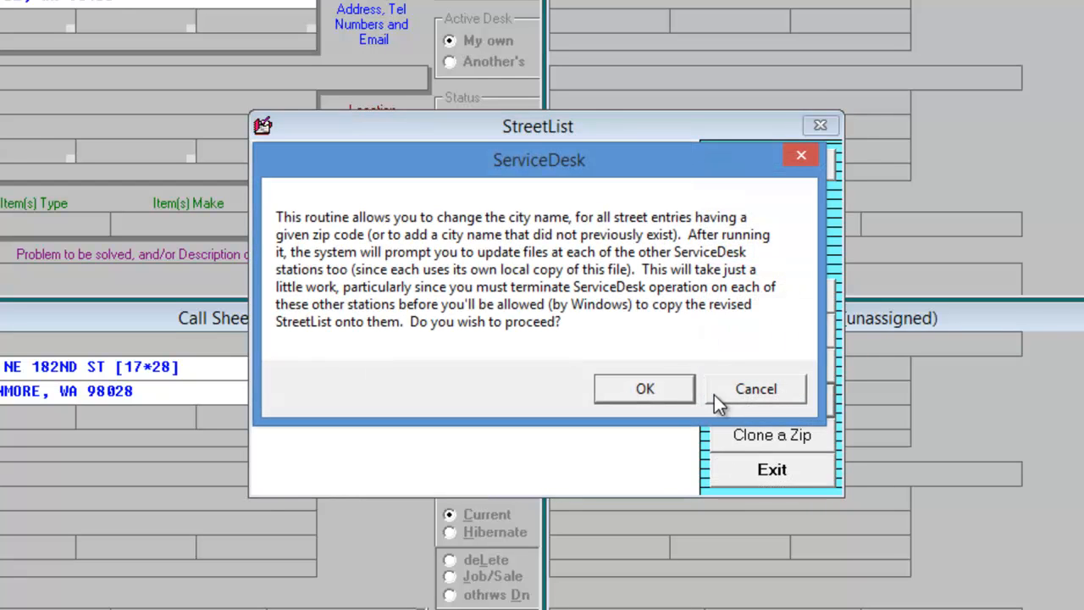
{"action": "left_click", "coordinate": [658, 385]}
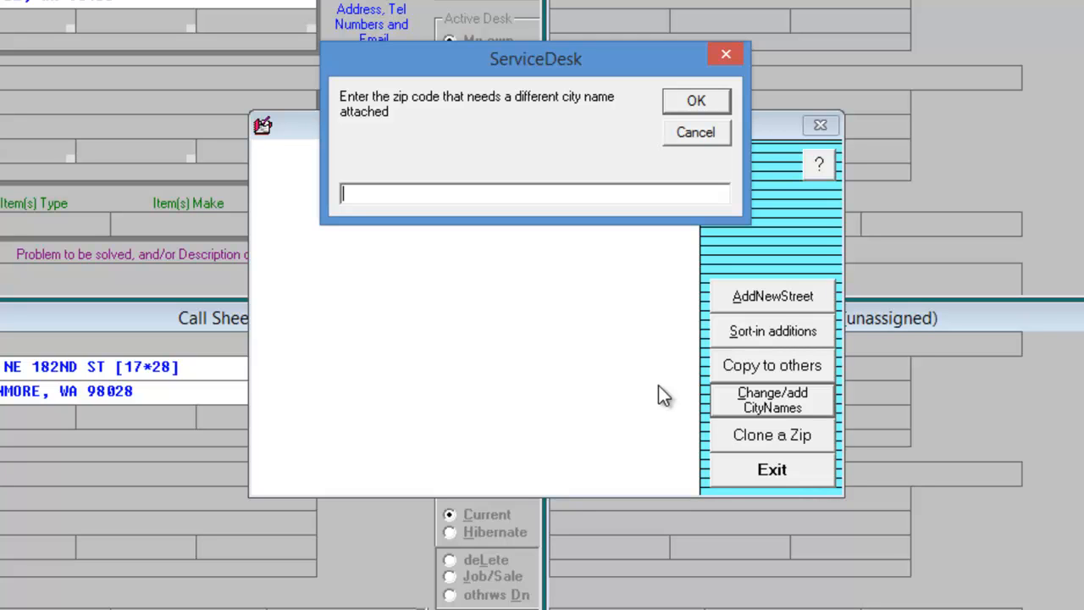
{"action": "type", "text": "98155"}
{"action": "key", "text": "Return"}
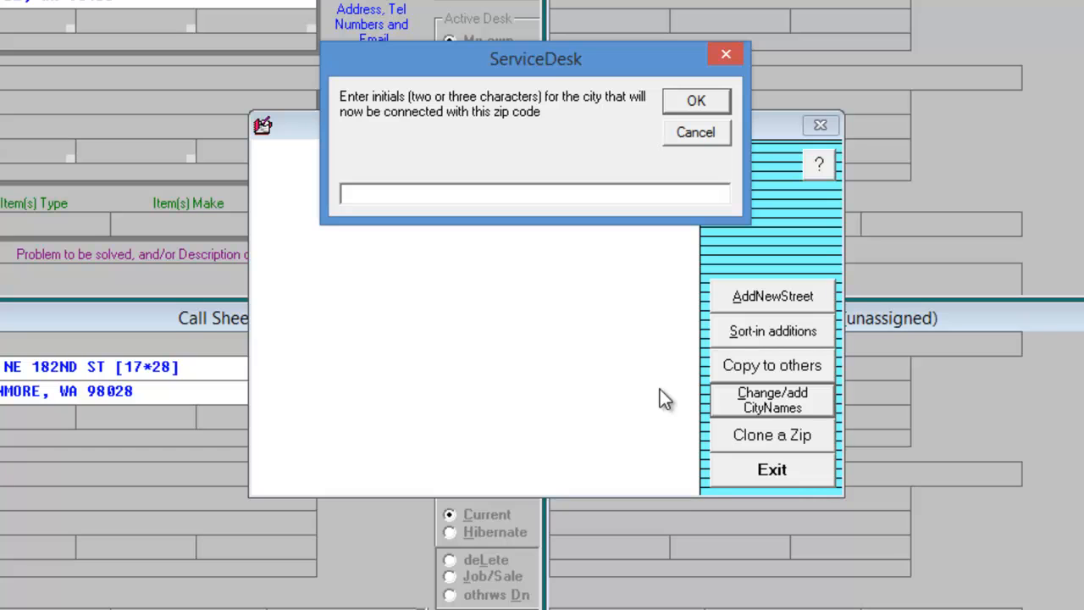
Add the city SHORELINE, WA with initials Sho and assign it to all street entries with zip code 98155.
{"action": "type", "text": "Sho"}
{"action": "left_click", "coordinate": [714, 107]}
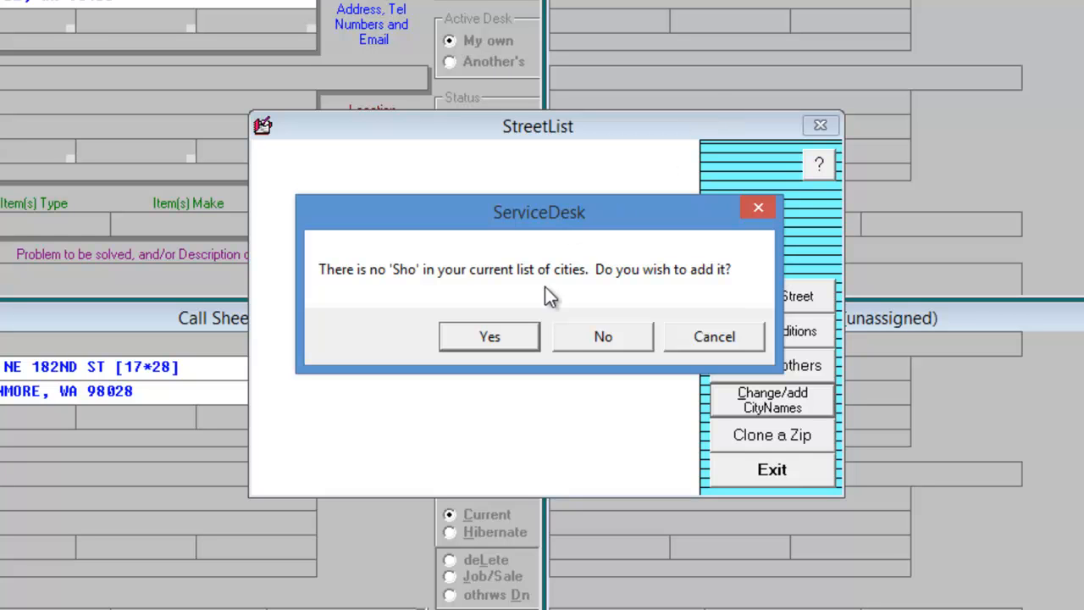
{"action": "left_click", "coordinate": [491, 337]}
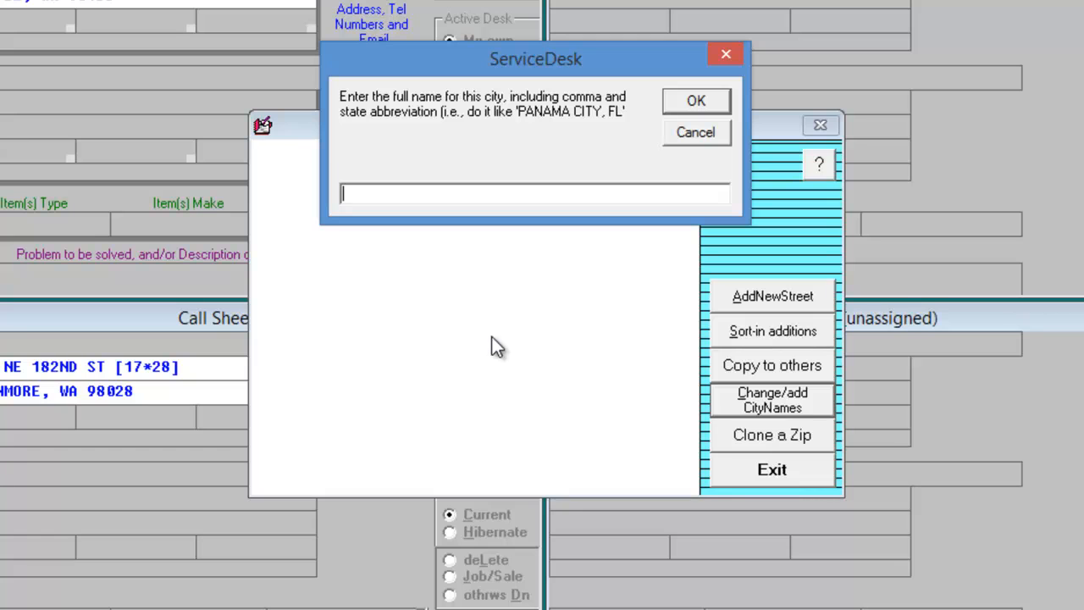
{"action": "type", "text": "SHORELINE, WA"}
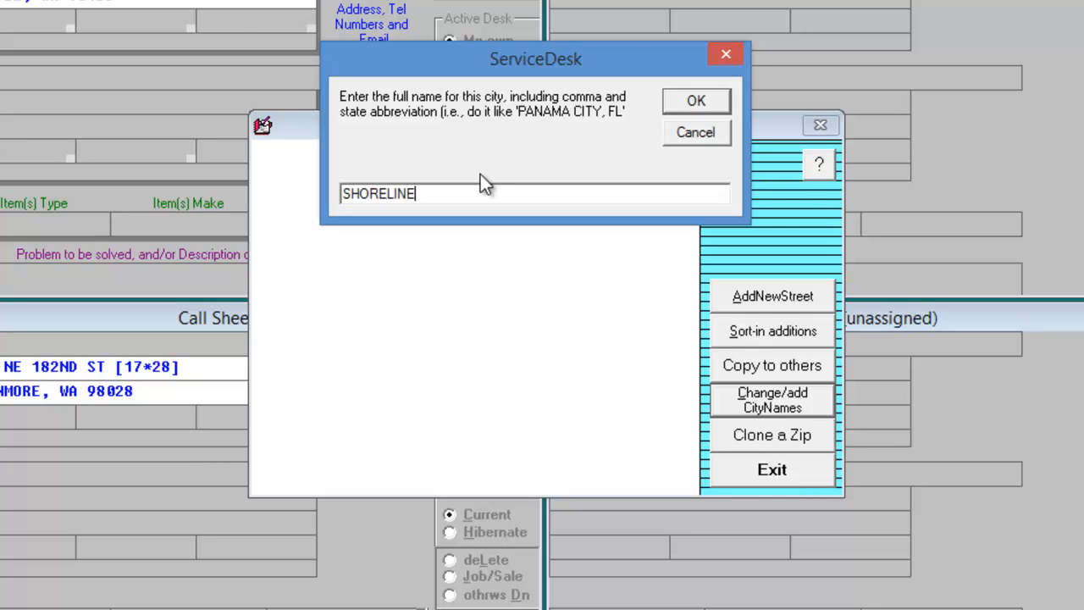
{"action": "left_click", "coordinate": [687, 98]}
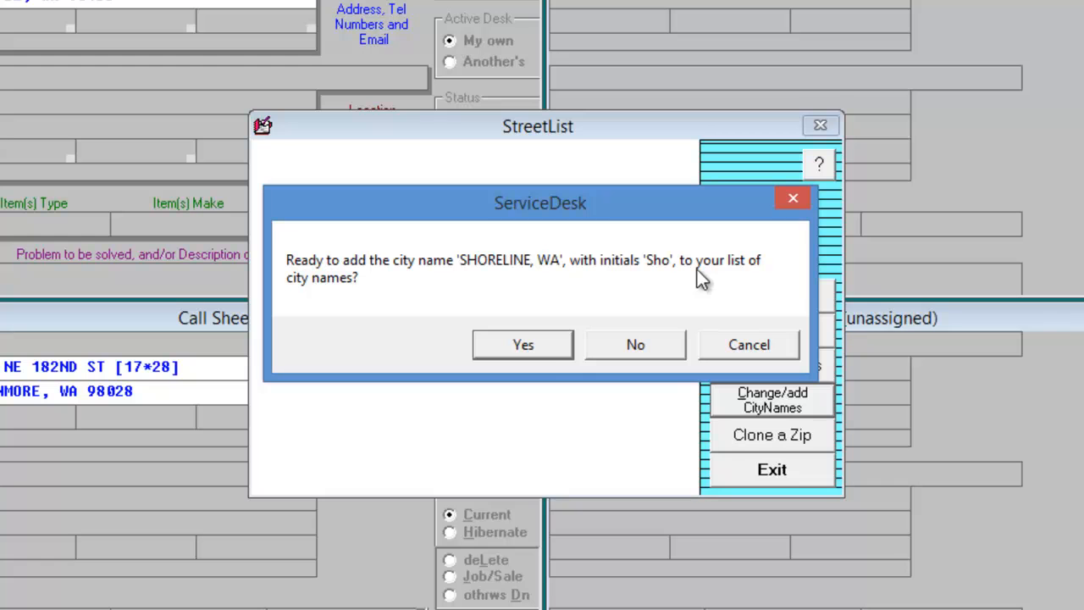
{"action": "left_click", "coordinate": [549, 350]}
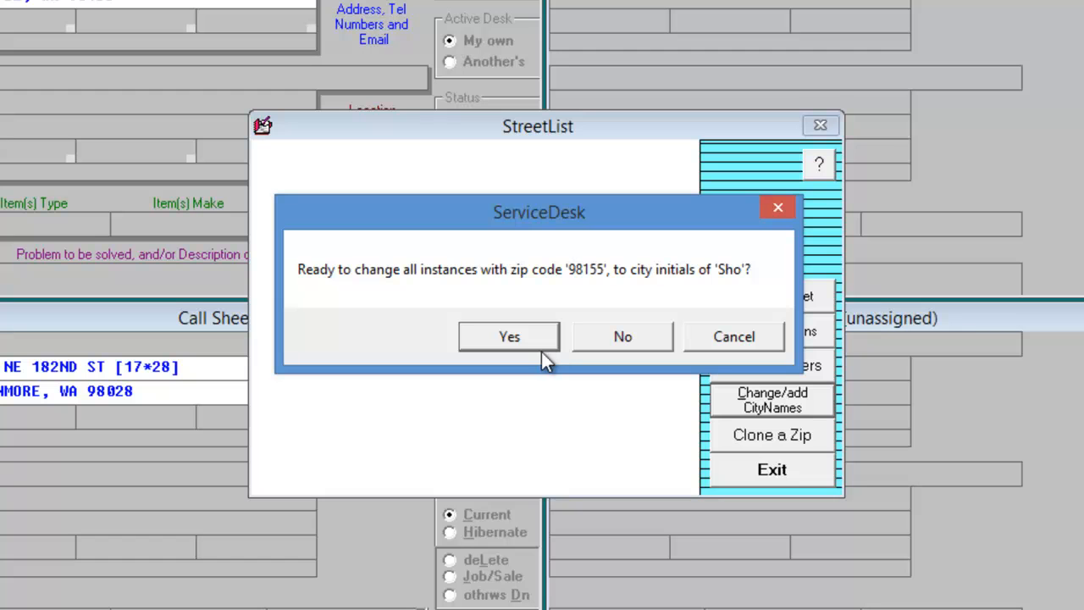
{"action": "left_click", "coordinate": [538, 339]}
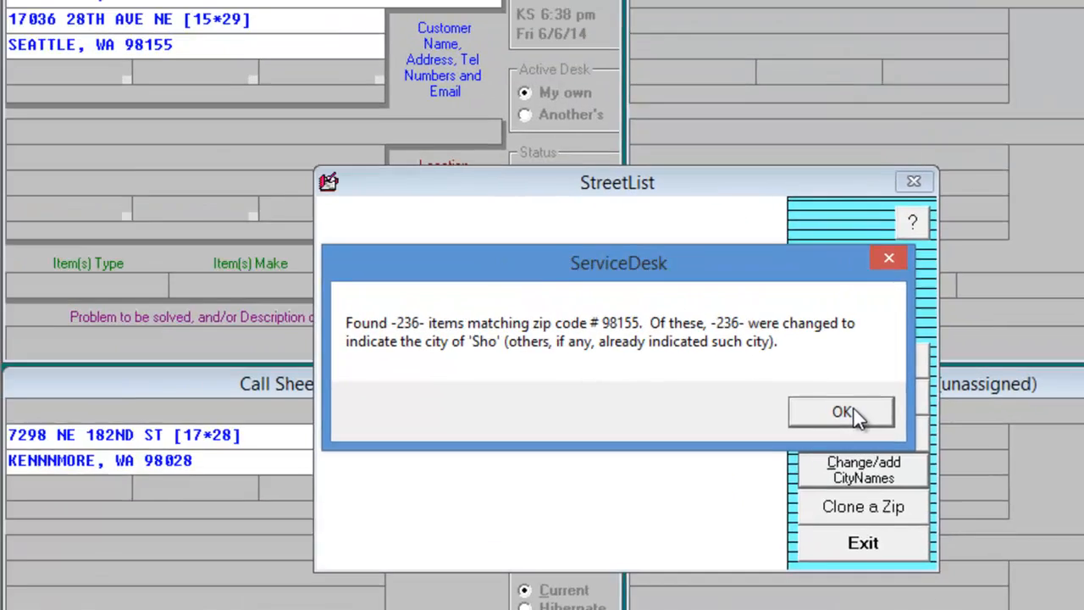
{"action": "left_click", "coordinate": [762, 340]}
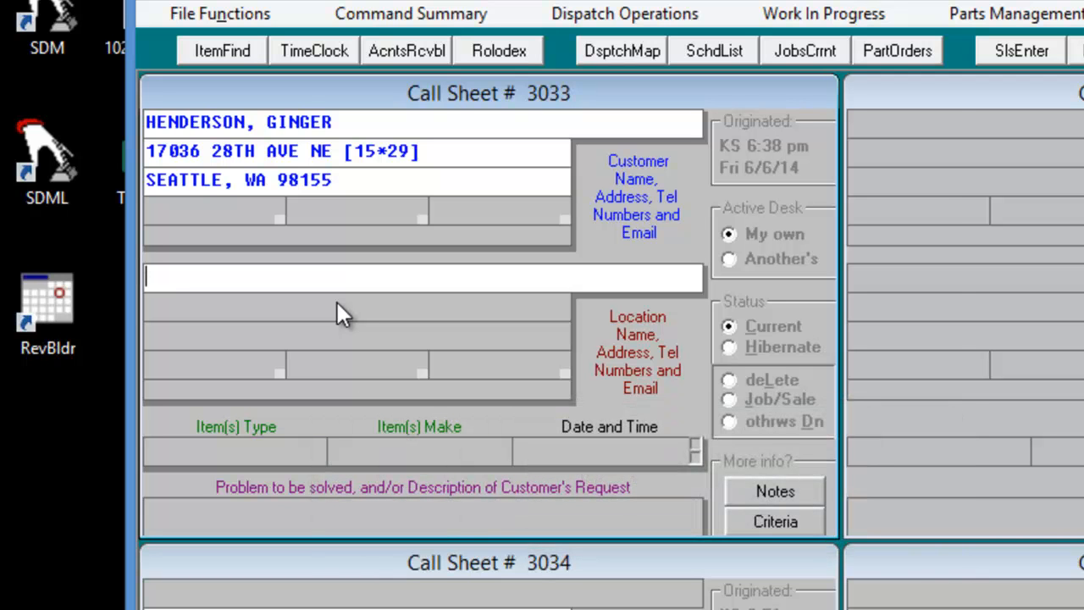
Enter the Seattle customer's street address as the call sheet's location address, choosing the street match for Sho 98155.
{"action": "left_click", "coordinate": [337, 303]}
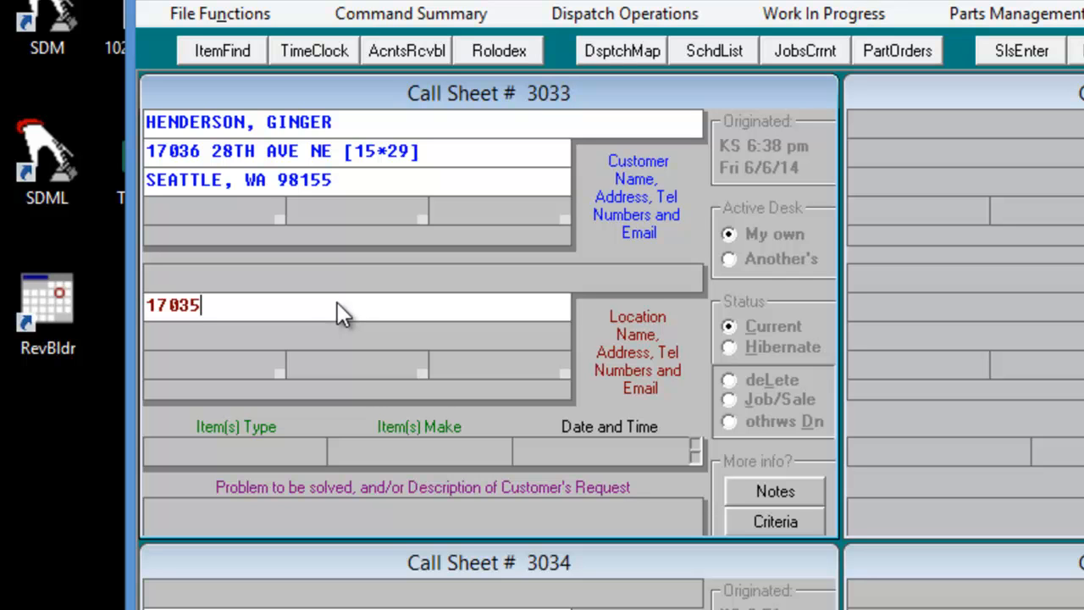
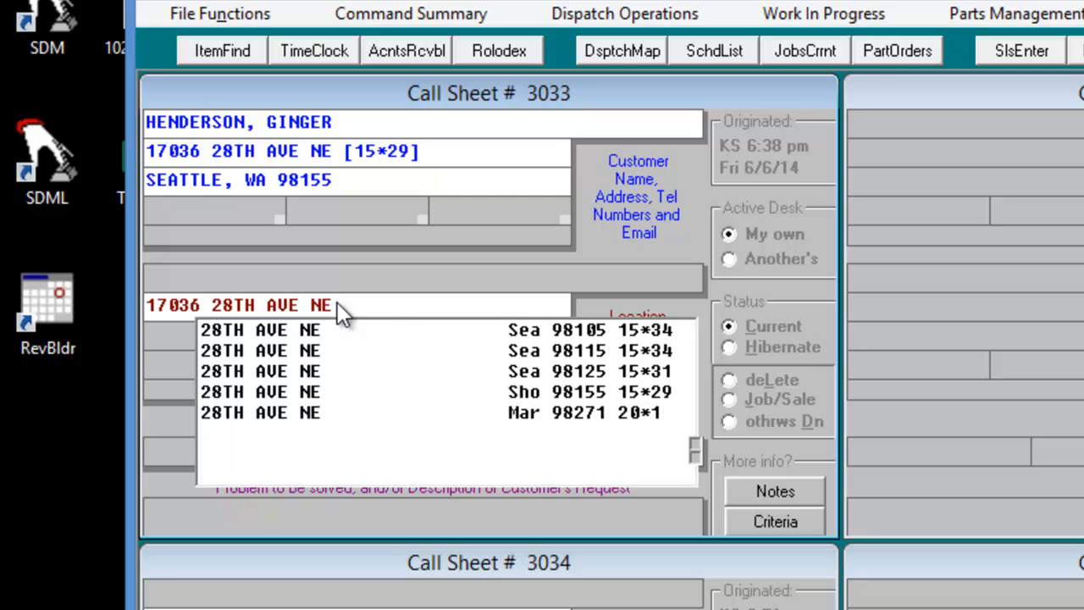
{"action": "left_click", "coordinate": [535, 392]}
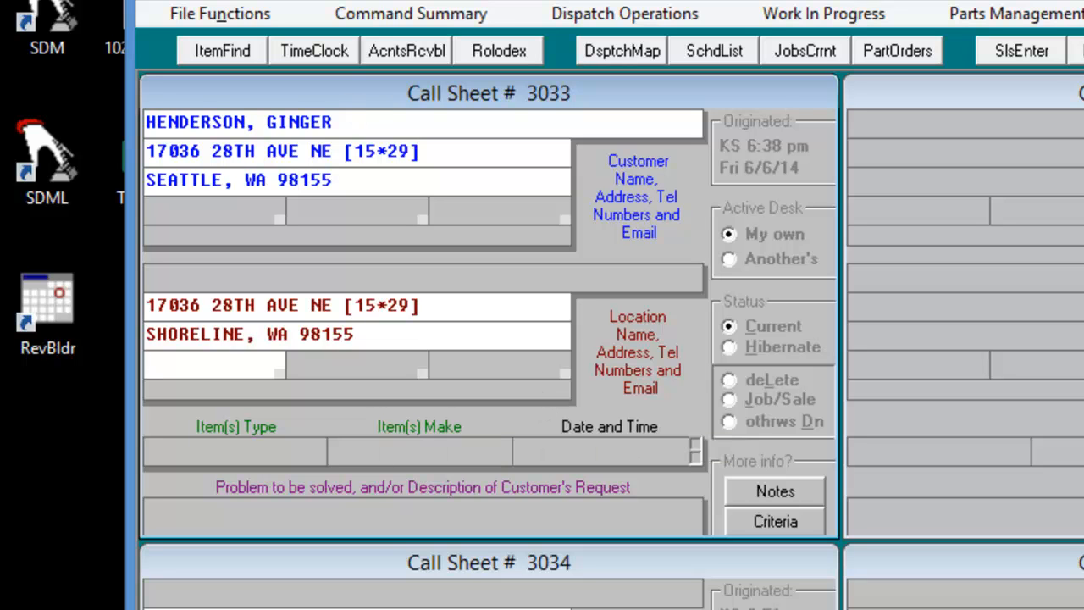
{"action": "left_click", "coordinate": [227, 13]}
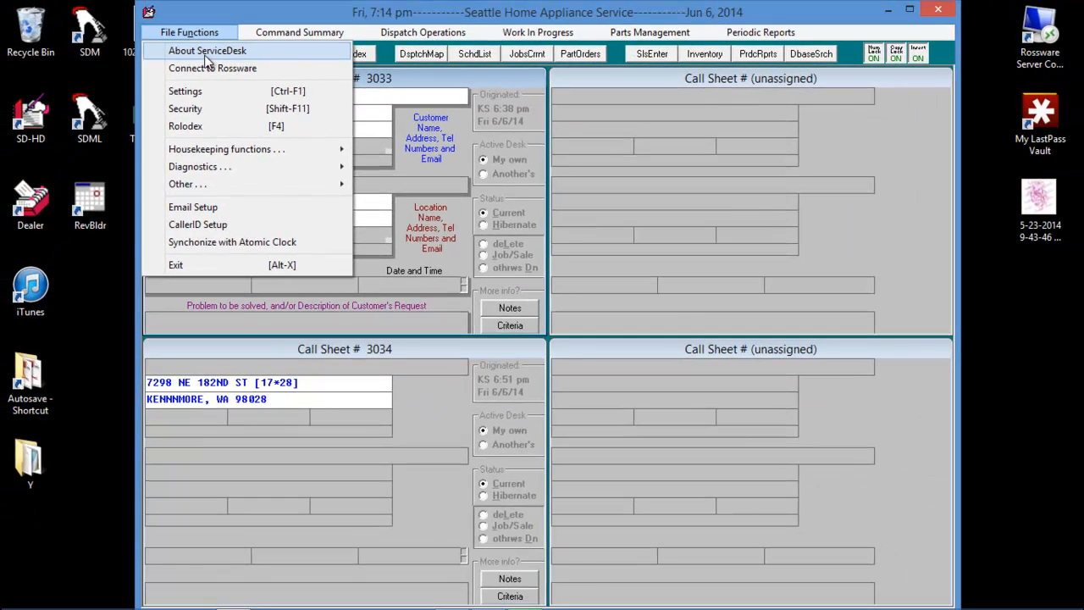
{"action": "left_click", "coordinate": [206, 52]}
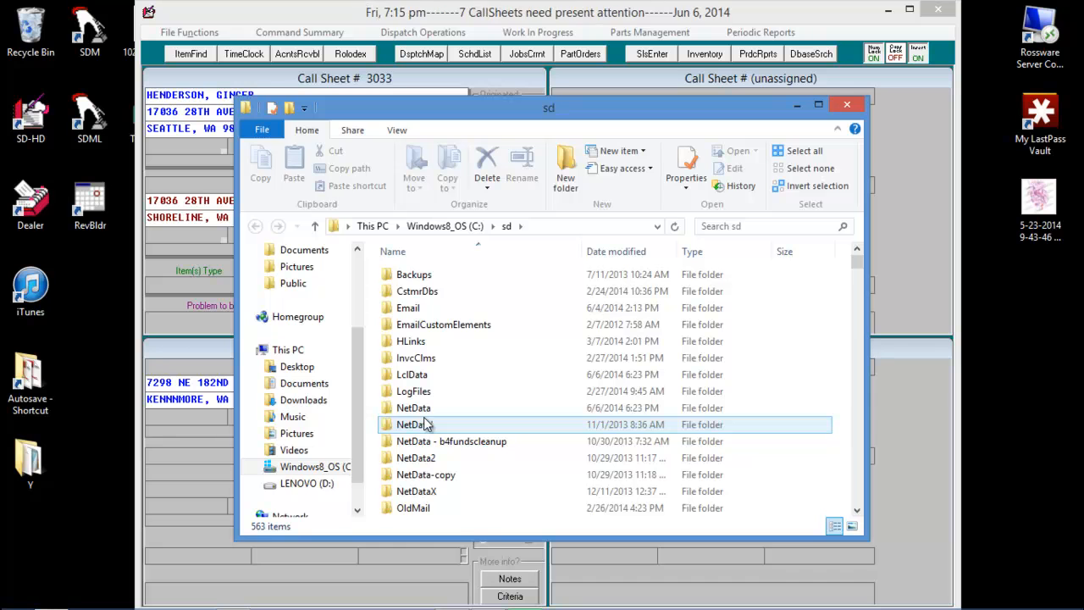
Find SeattleHomeAppl.CTY in the sd folder in File Explorer and open it with Notepad.
{"action": "scroll", "coordinate": [428, 424], "scroll_direction": "down", "scroll_amount": 1}
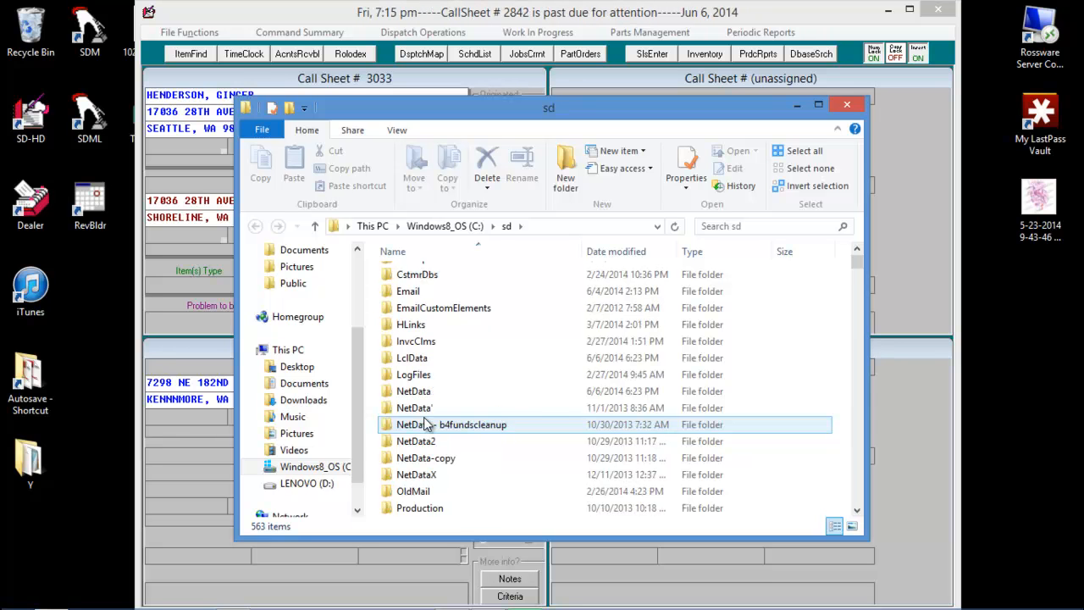
{"action": "scroll", "coordinate": [428, 424], "scroll_direction": "down", "scroll_amount": 4}
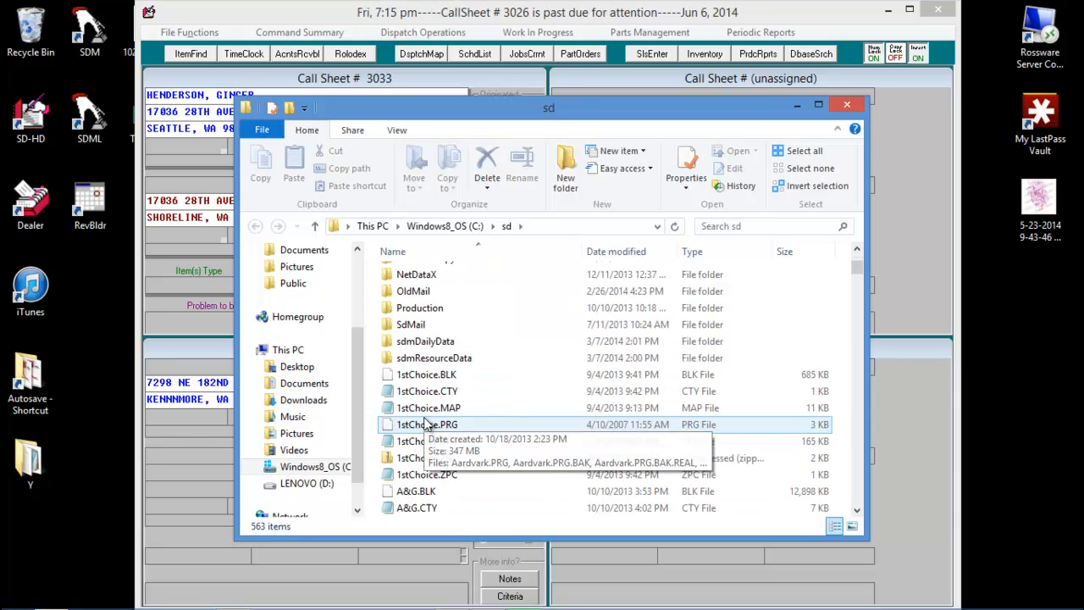
{"action": "scroll", "coordinate": [428, 425], "scroll_direction": "down", "scroll_amount": 15}
{"action": "scroll", "coordinate": [428, 424], "scroll_direction": "down", "scroll_amount": 20}
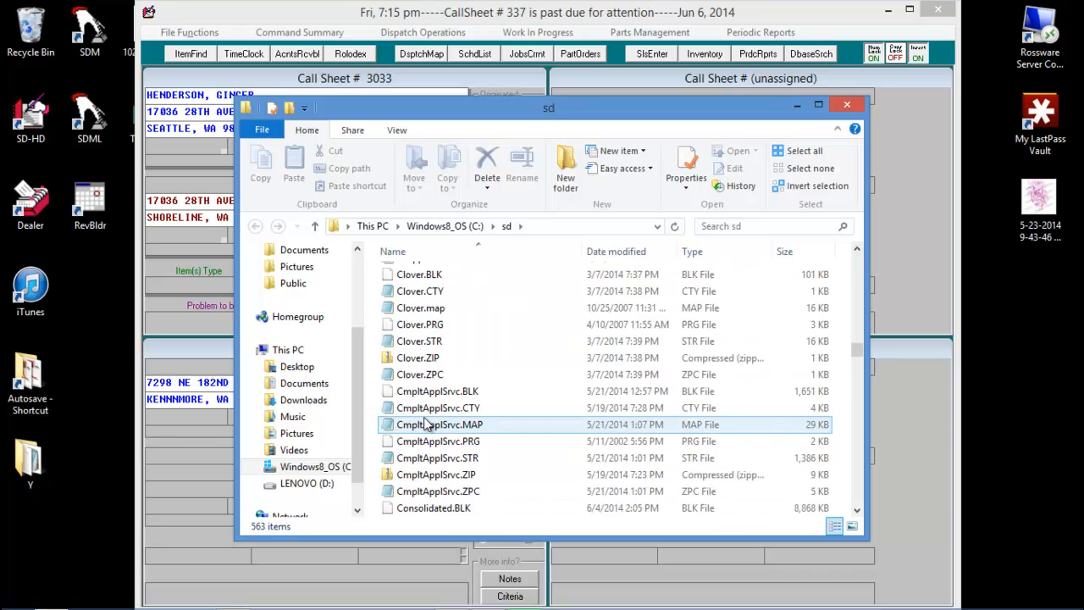
{"action": "scroll", "coordinate": [427, 424], "scroll_direction": "down", "scroll_amount": 20}
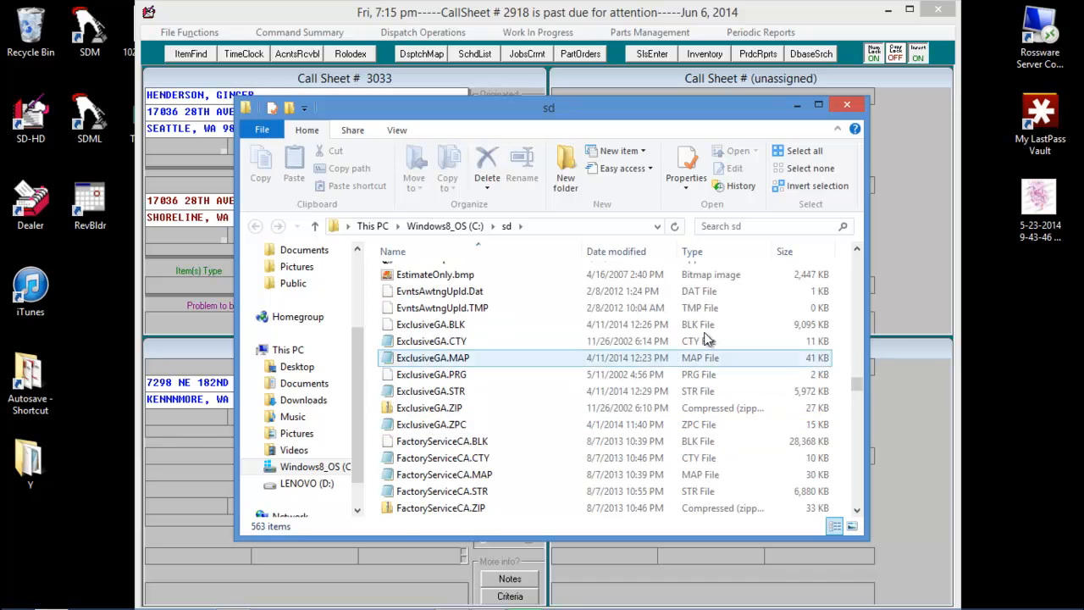
{"action": "left_click_drag", "start_coordinate": [858, 382], "coordinate": [858, 461]}
{"action": "left_click", "coordinate": [458, 288]}
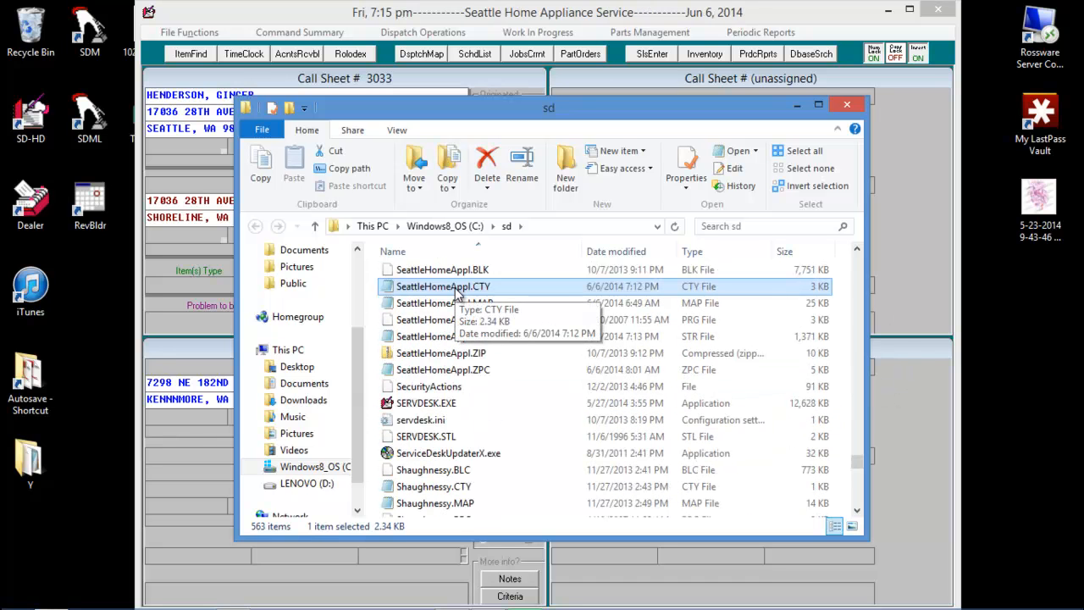
{"action": "right_click", "coordinate": [457, 291]}
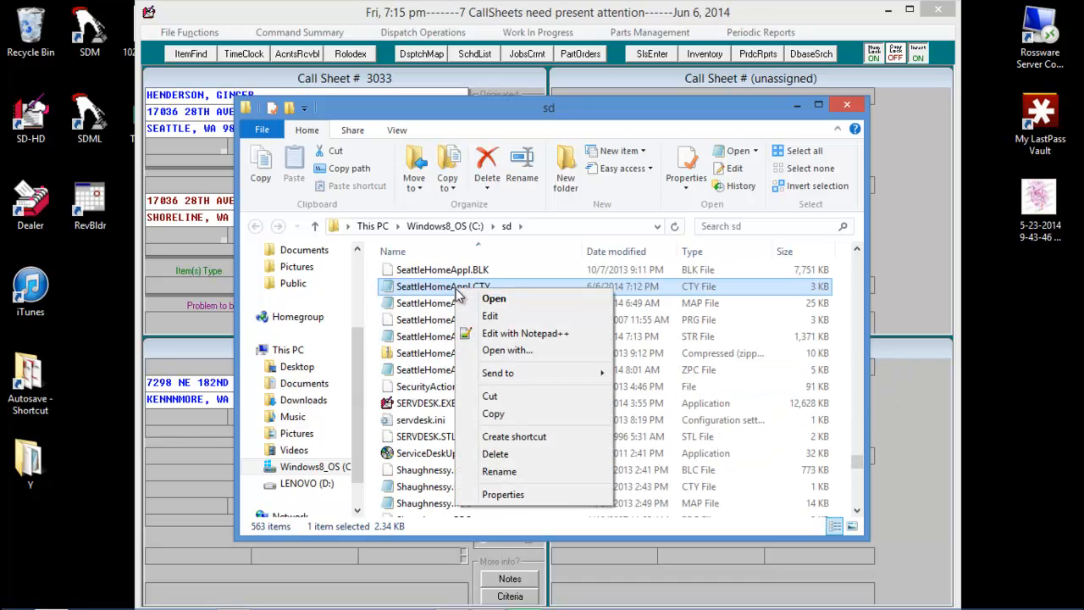
{"action": "left_click", "coordinate": [514, 350]}
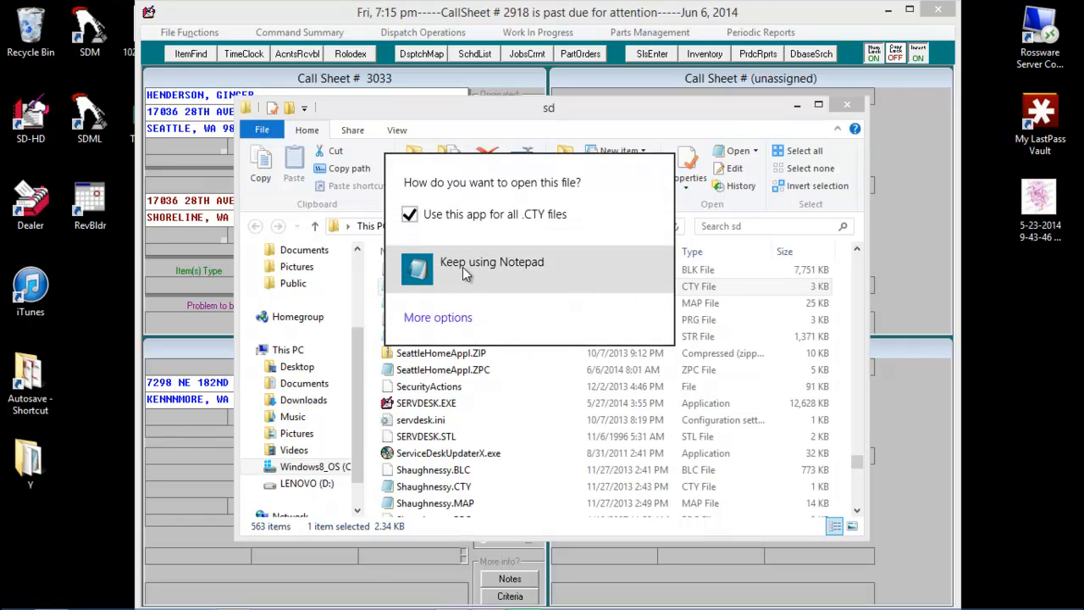
{"action": "left_click", "coordinate": [463, 267]}
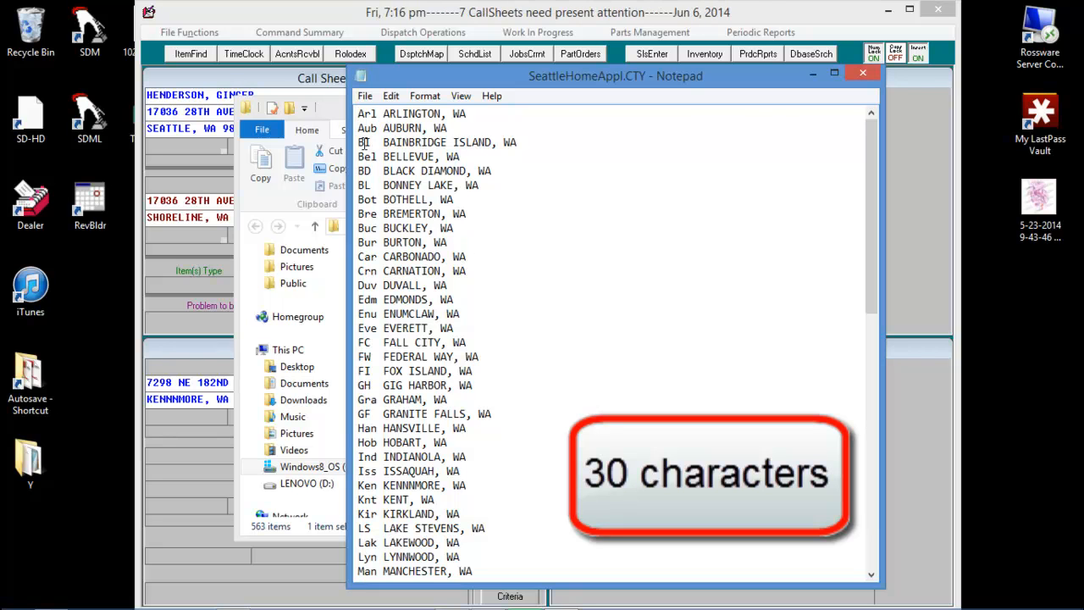
Correct the misspelled Ken city entry to KENMORE, WA, save the file and return to the ServiceDesk call sheets.
{"action": "left_click_drag", "start_coordinate": [358, 142], "coordinate": [359, 170]}
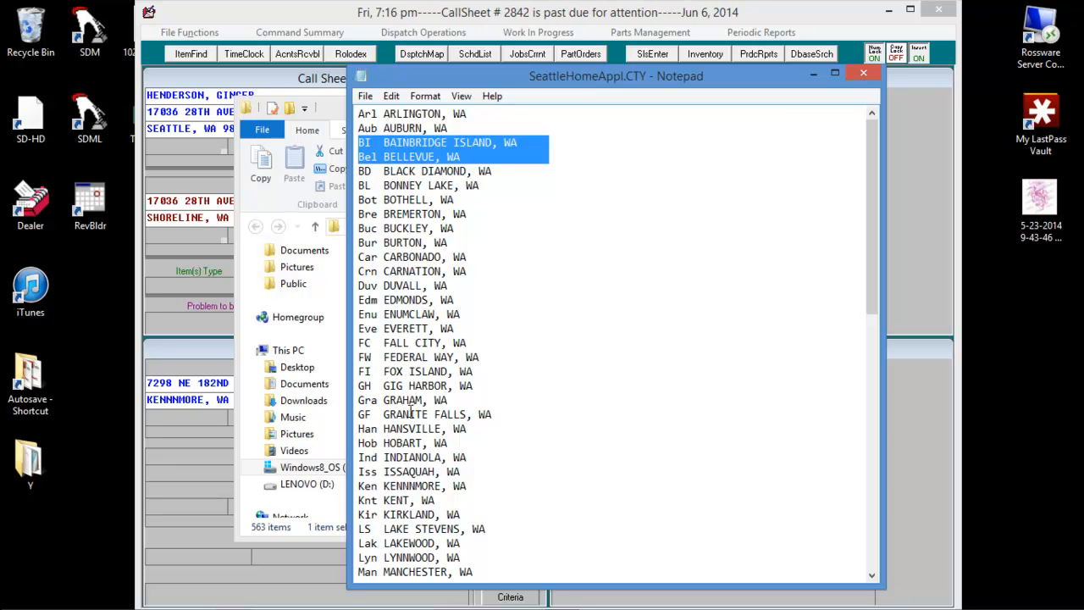
{"action": "scroll", "coordinate": [441, 457], "scroll_direction": "down", "scroll_amount": 2}
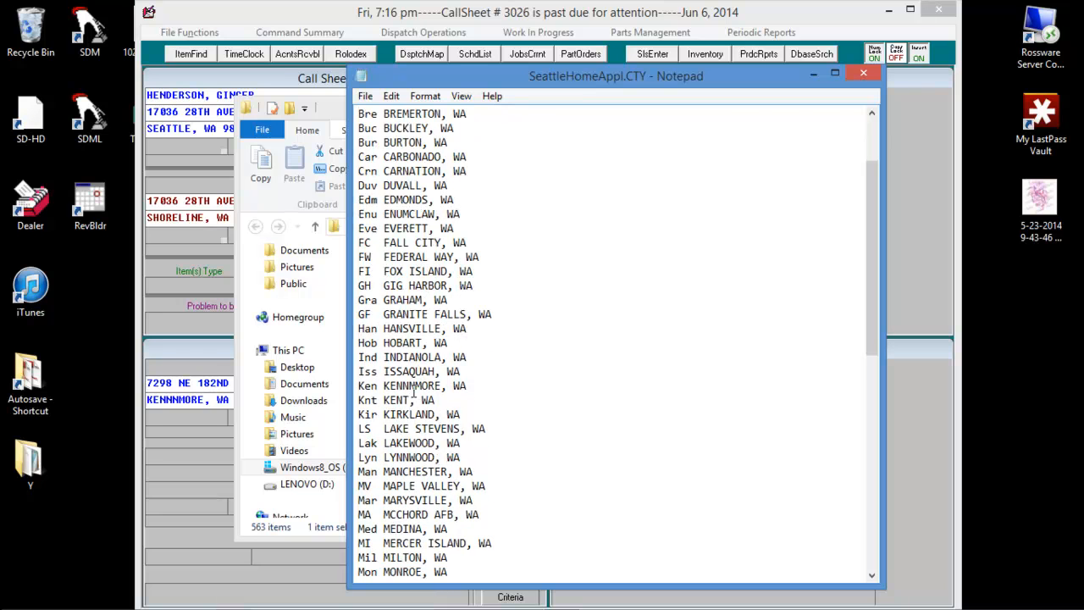
{"action": "key", "text": "BackSpace"}
{"action": "key", "text": "BackSpace"}
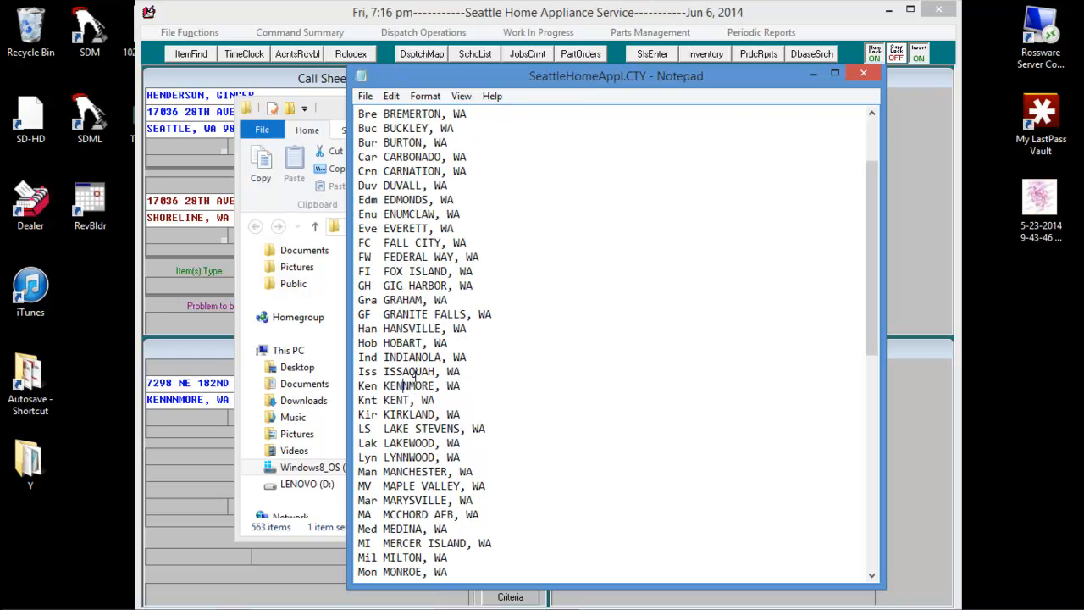
{"action": "left_click", "coordinate": [366, 97]}
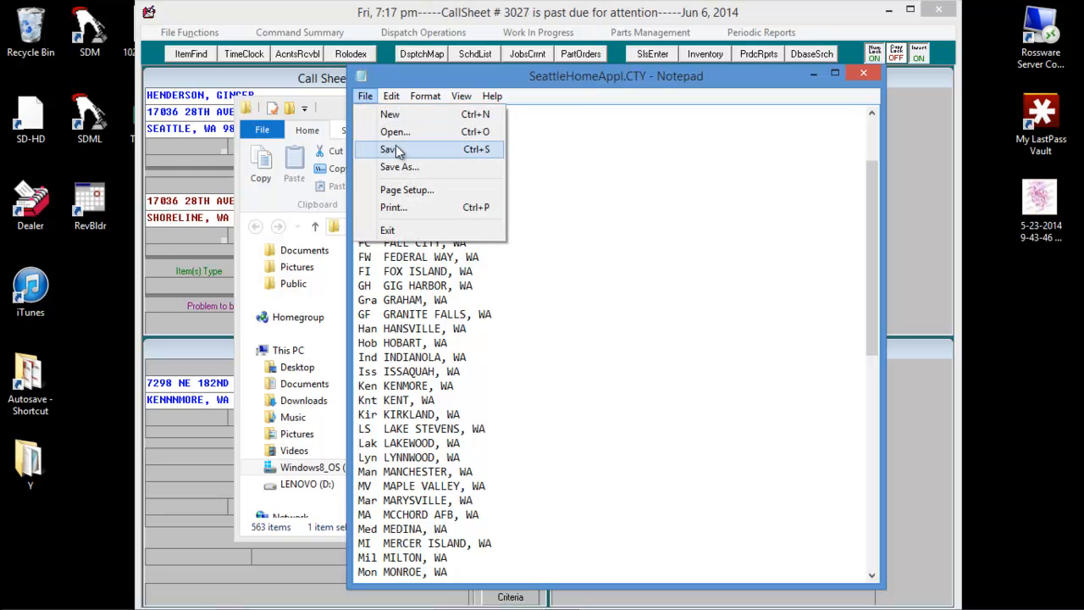
{"action": "left_click", "coordinate": [402, 149]}
{"action": "left_click", "coordinate": [815, 76]}
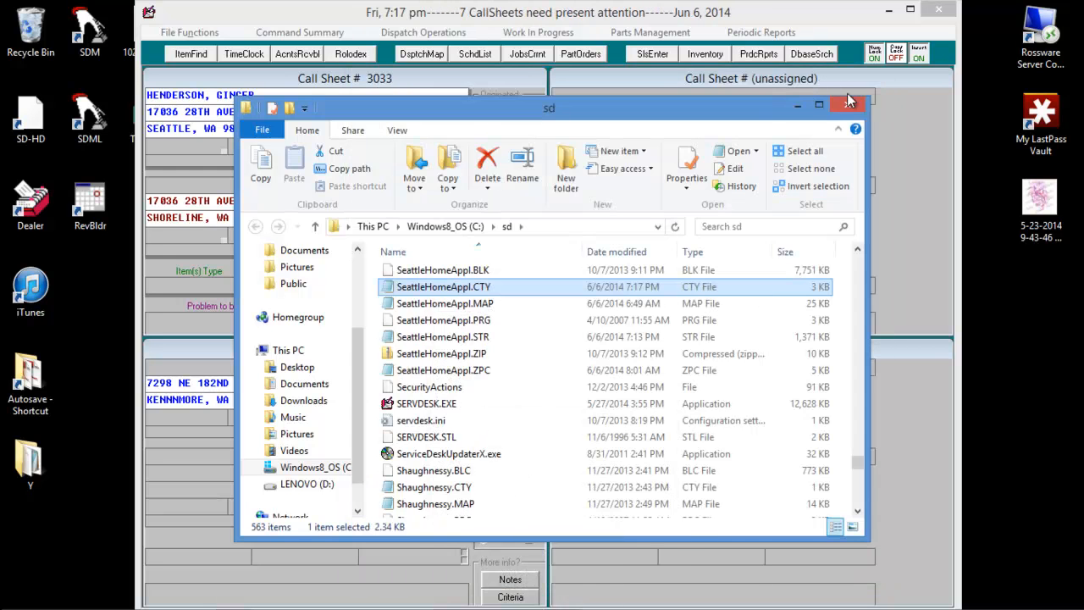
{"action": "left_click", "coordinate": [847, 102]}
{"action": "left_click", "coordinate": [792, 166]}
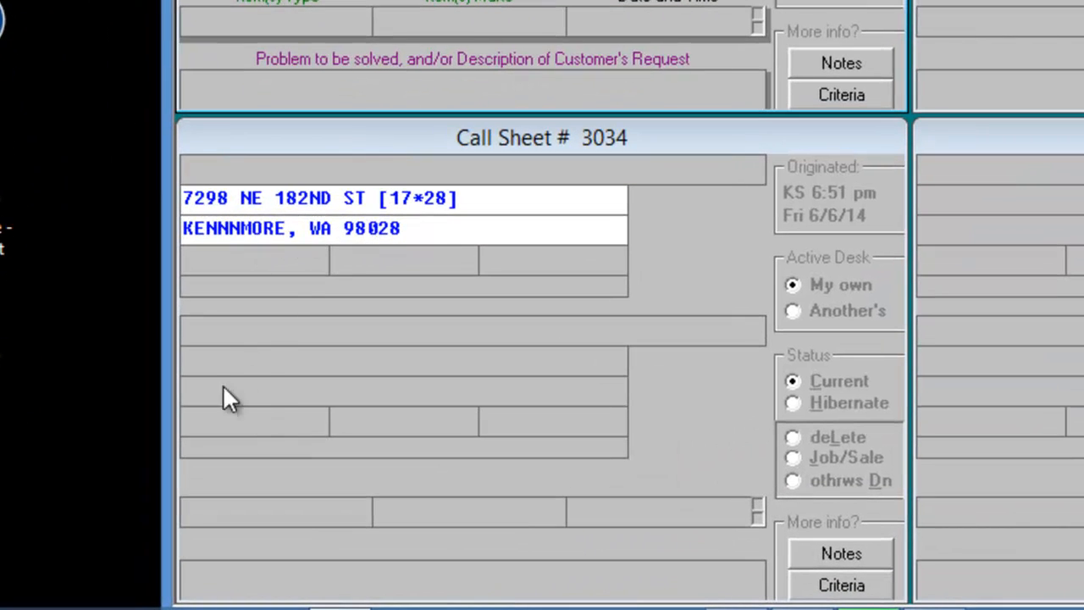
Enter the Kenmore customer's street address as the call sheet's location address, choosing the street match for Ken 98028.
{"action": "left_click", "coordinate": [219, 358]}
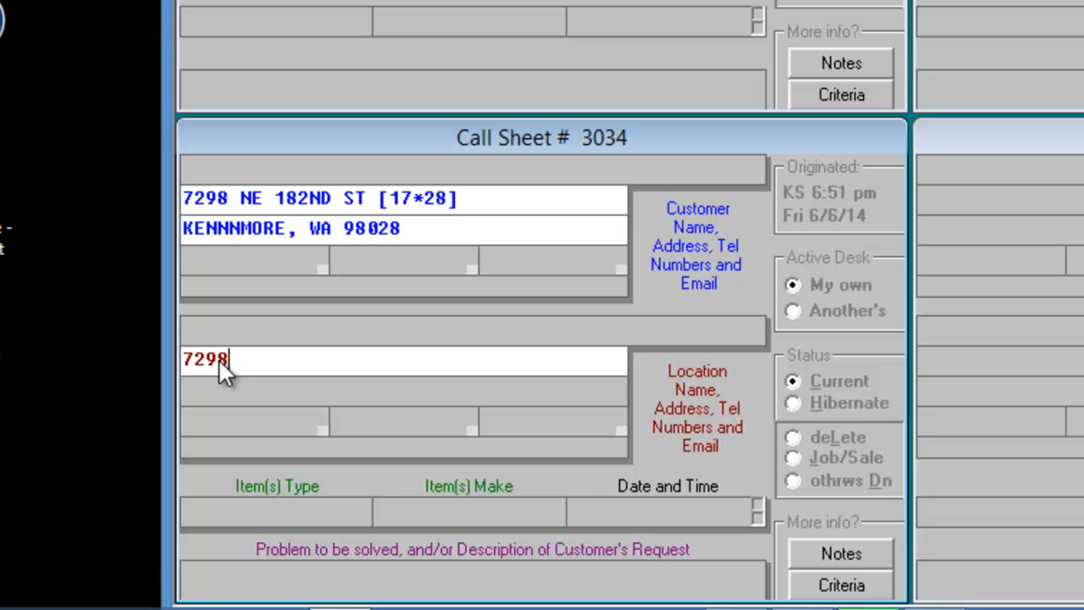
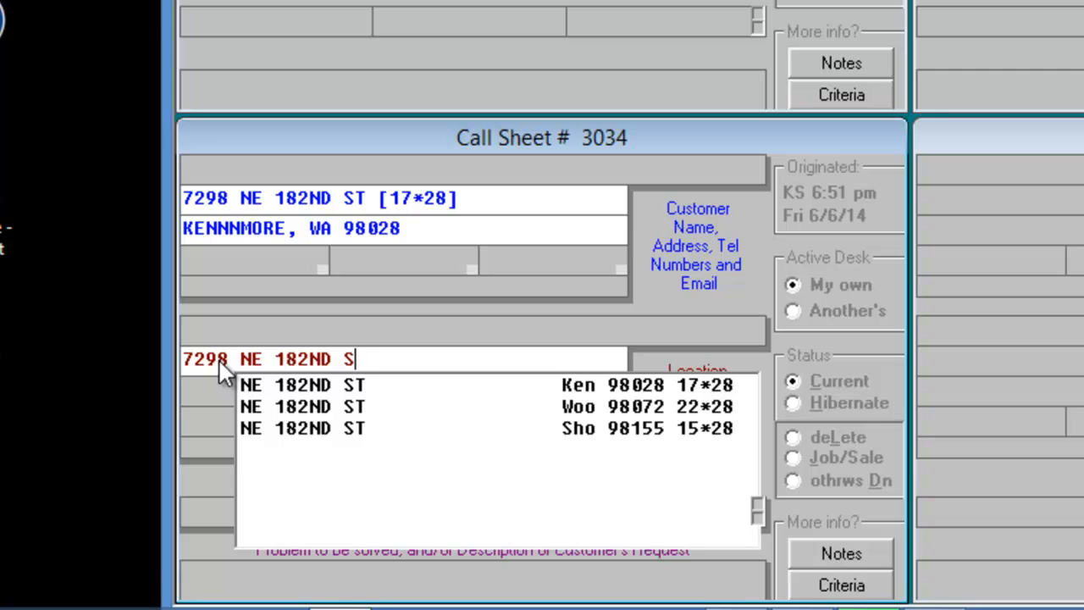
{"action": "left_click", "coordinate": [310, 387]}
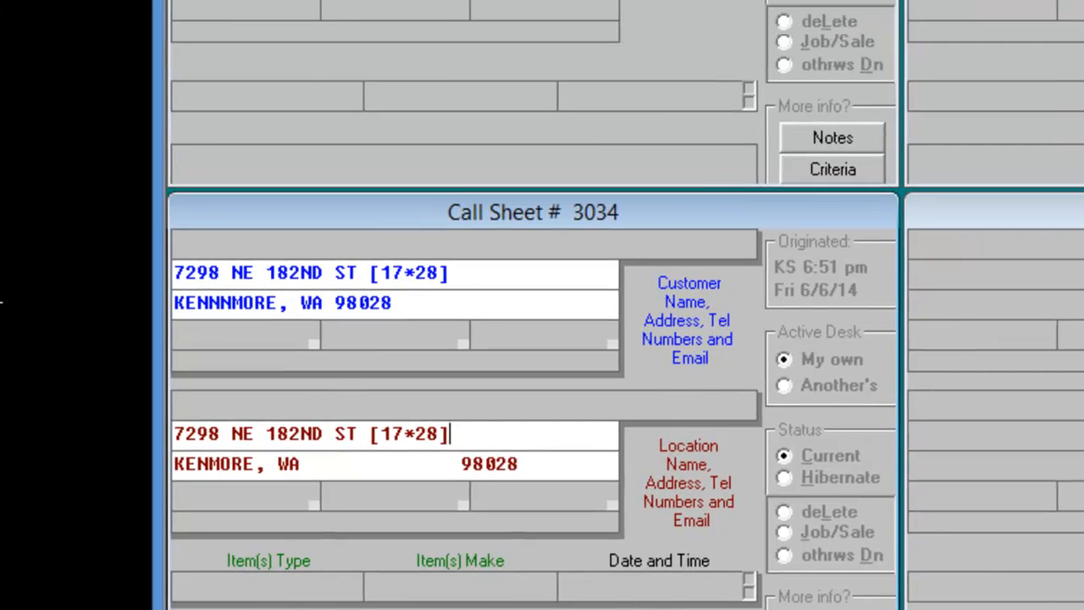
Trim the end of the Seattle customer's location street address and reselect the street match for Sho 98155.
{"action": "left_click_drag", "start_coordinate": [430, 241], "coordinate": [316, 299]}
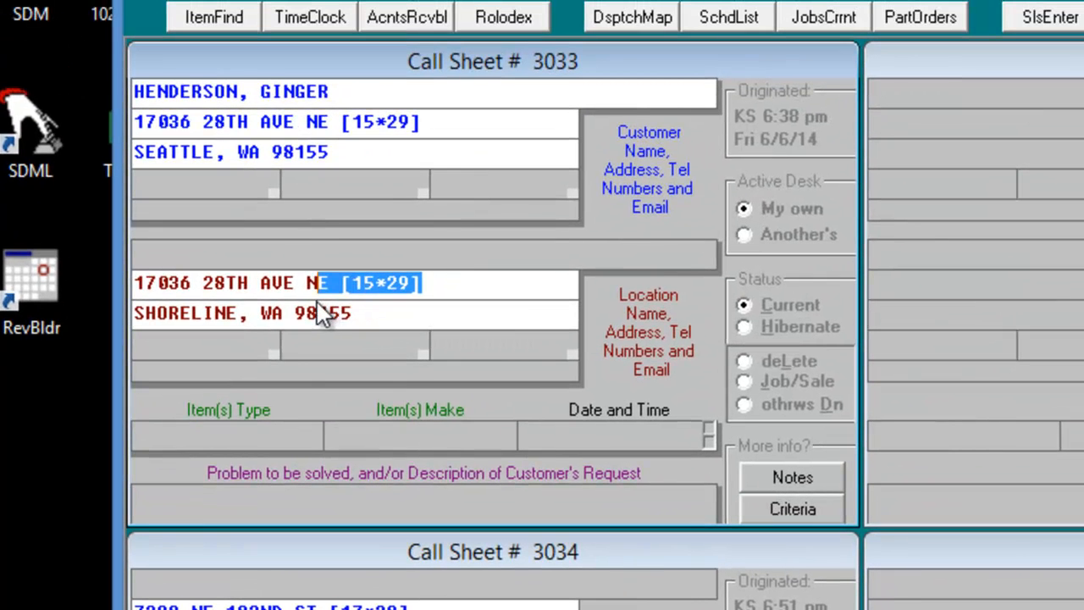
{"action": "key", "text": "BackSpace"}
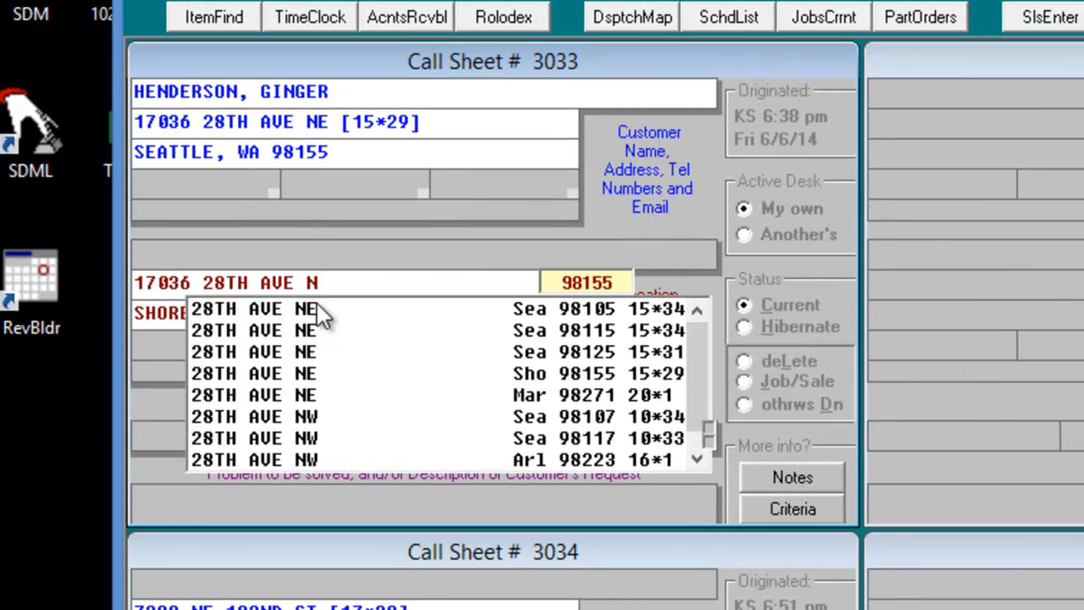
{"action": "left_click", "coordinate": [571, 375]}
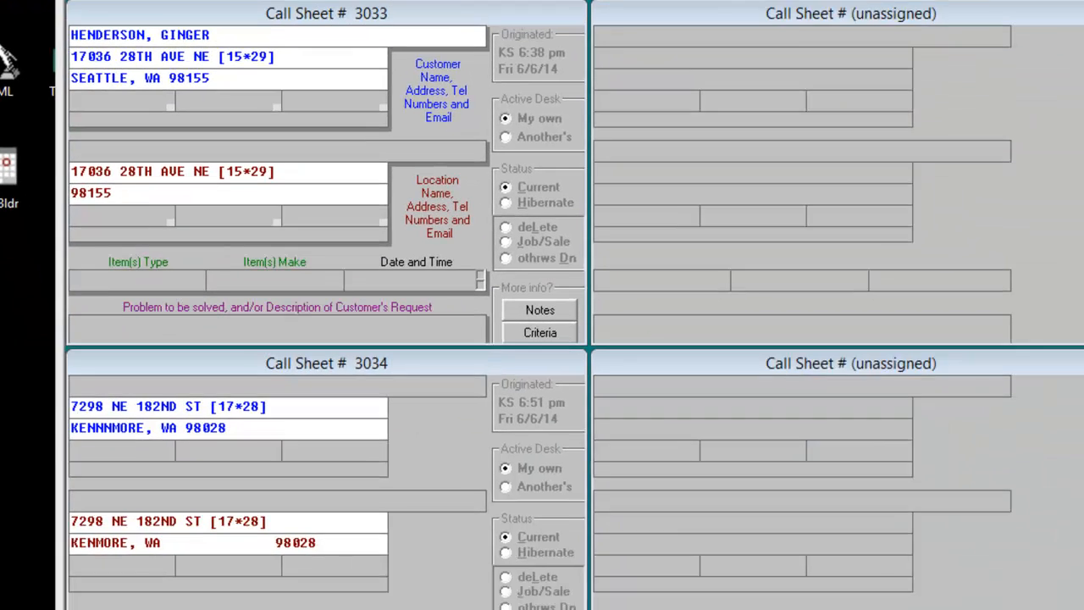
Return to SeattleHomeAppl.CTY in Notepad and select all its text to examine the length of each city line.
{"action": "key", "text": "alt+Tab"}
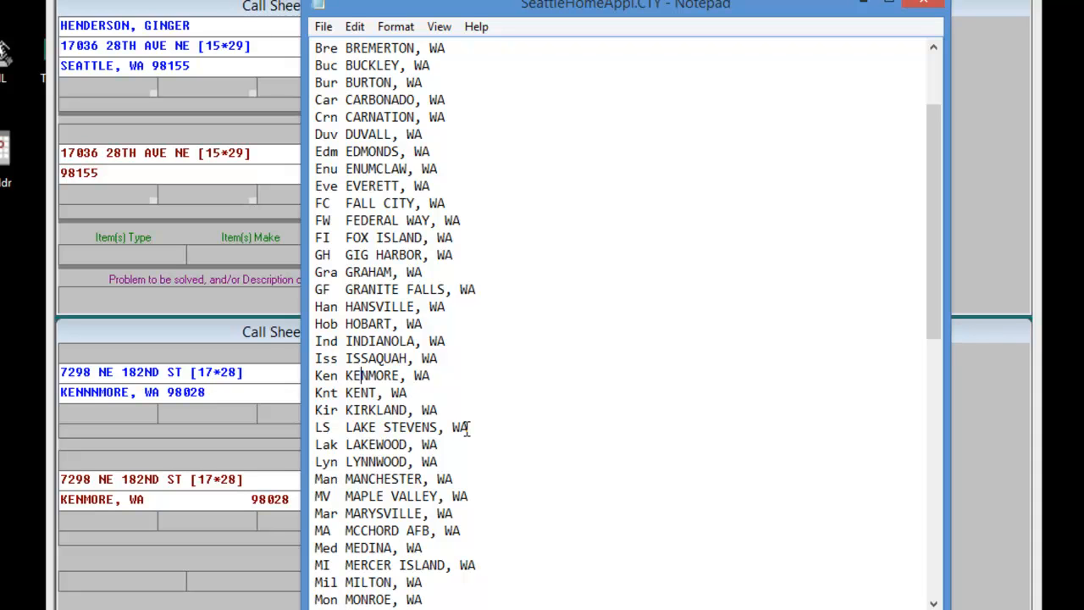
{"action": "key", "text": "ctrl+a"}
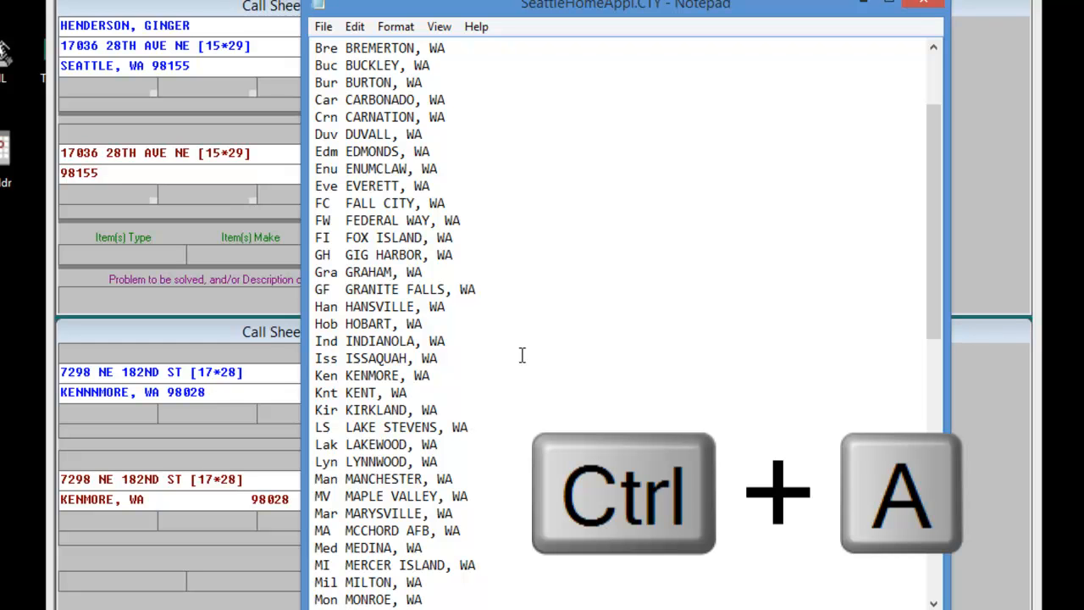
{"action": "key", "text": "ctrl+a"}
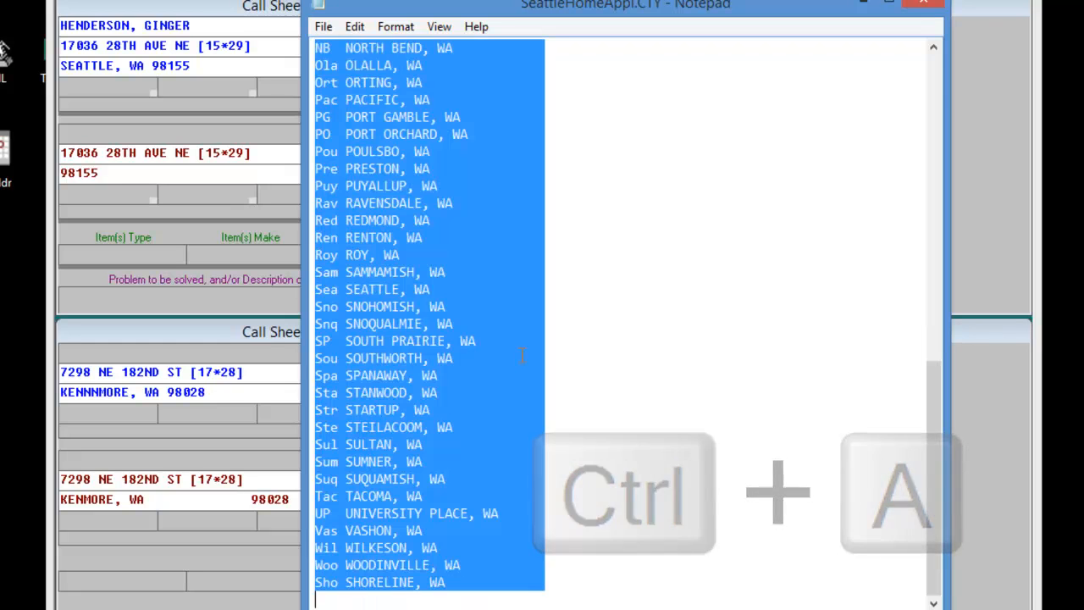
{"action": "scroll", "coordinate": [522, 356], "scroll_direction": "up", "scroll_amount": 2}
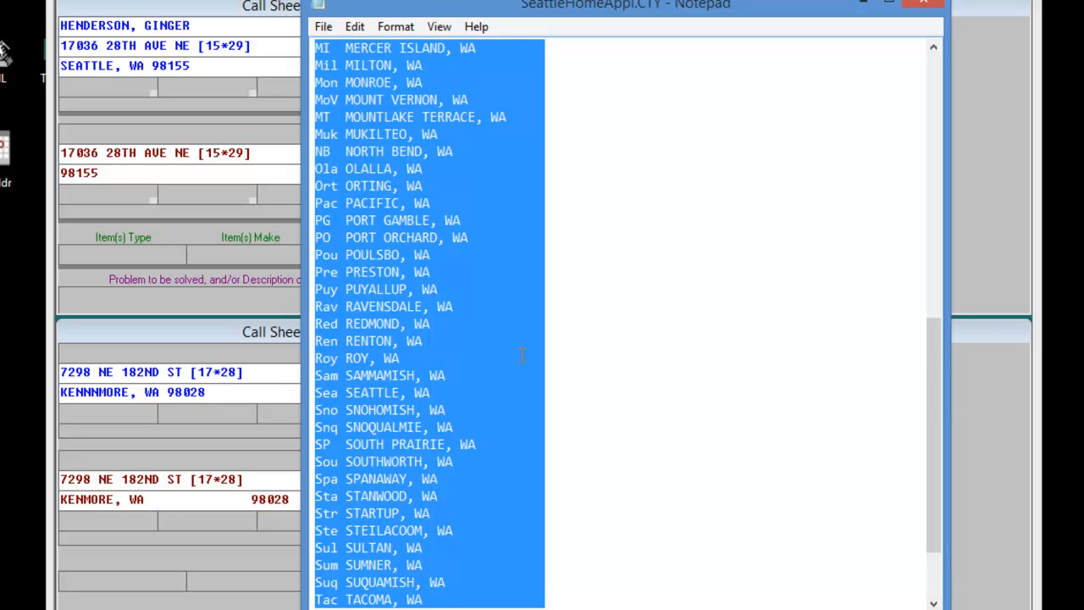
{"action": "scroll", "coordinate": [522, 355], "scroll_direction": "up", "scroll_amount": 1}
{"action": "scroll", "coordinate": [523, 355], "scroll_direction": "up", "scroll_amount": 4}
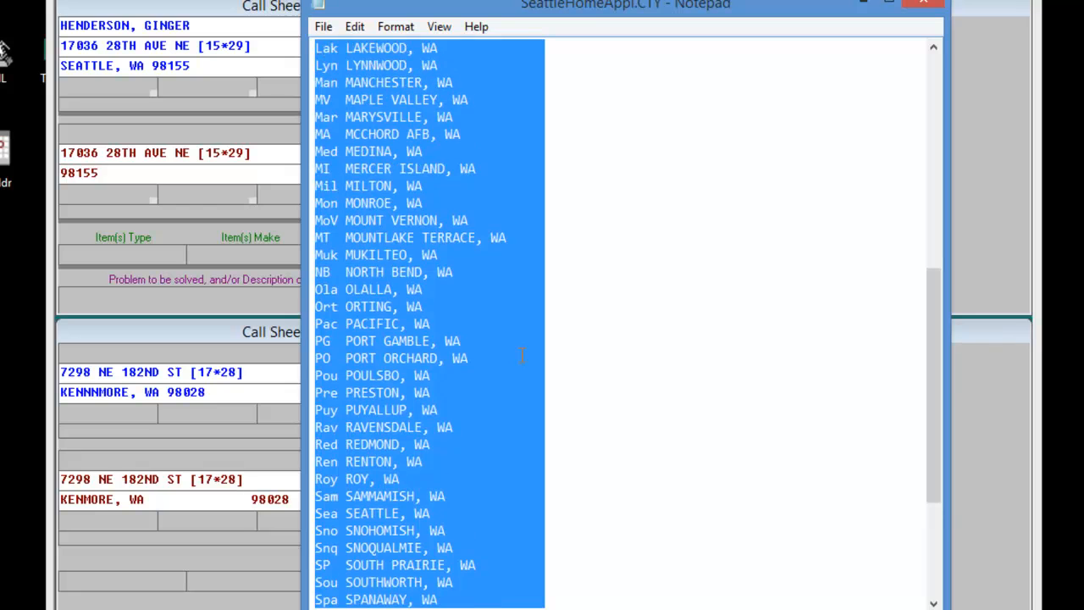
{"action": "scroll", "coordinate": [523, 356], "scroll_direction": "up", "scroll_amount": 2}
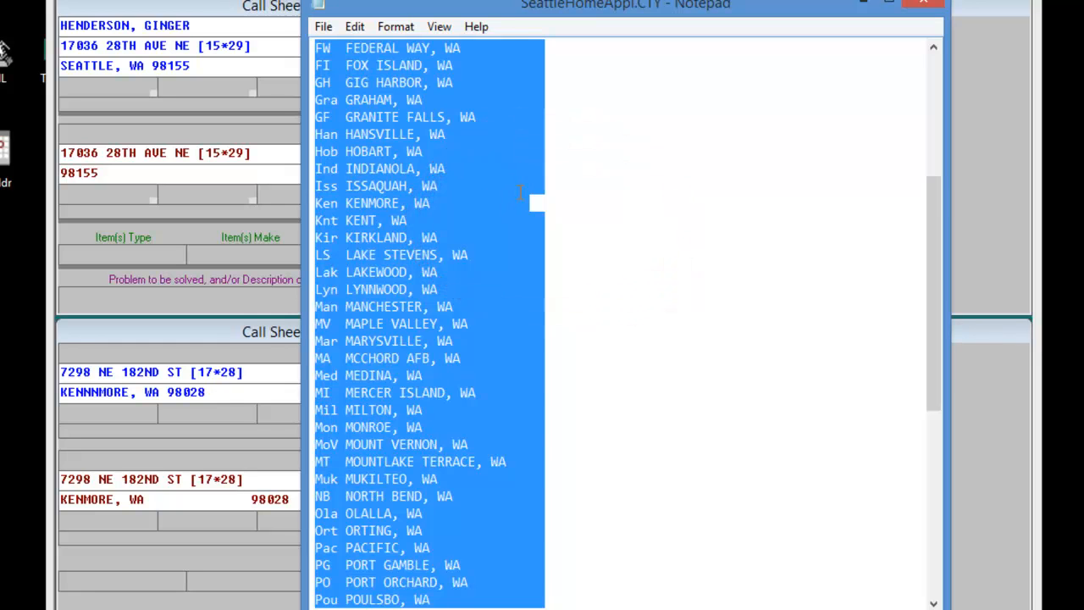
{"action": "key", "text": "ctrl+Home"}
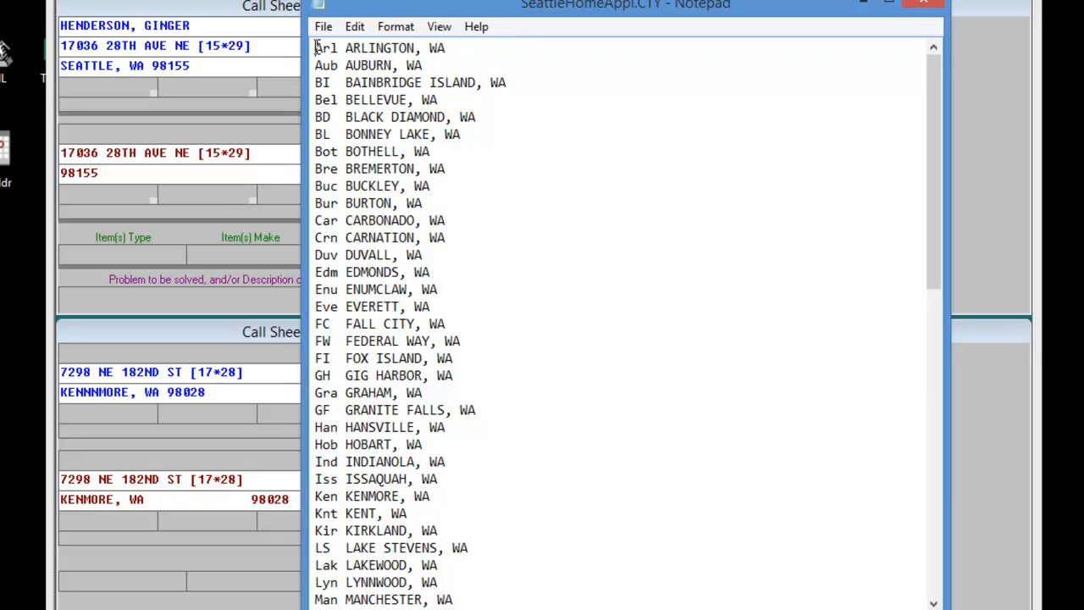
{"action": "key", "text": "Return"}
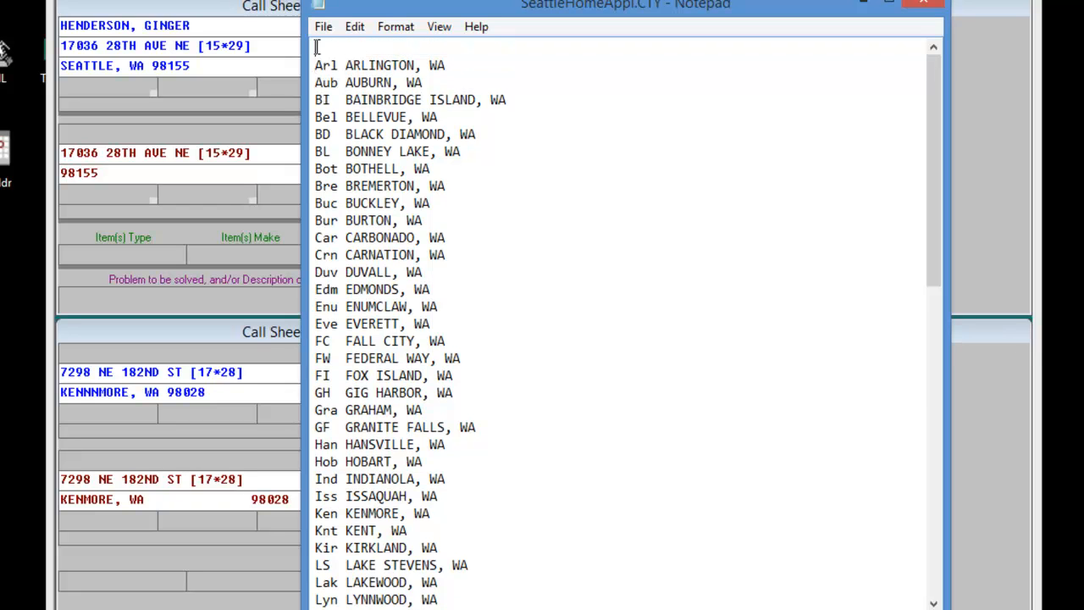
{"action": "type", "text": "1234567890123456789012345"}
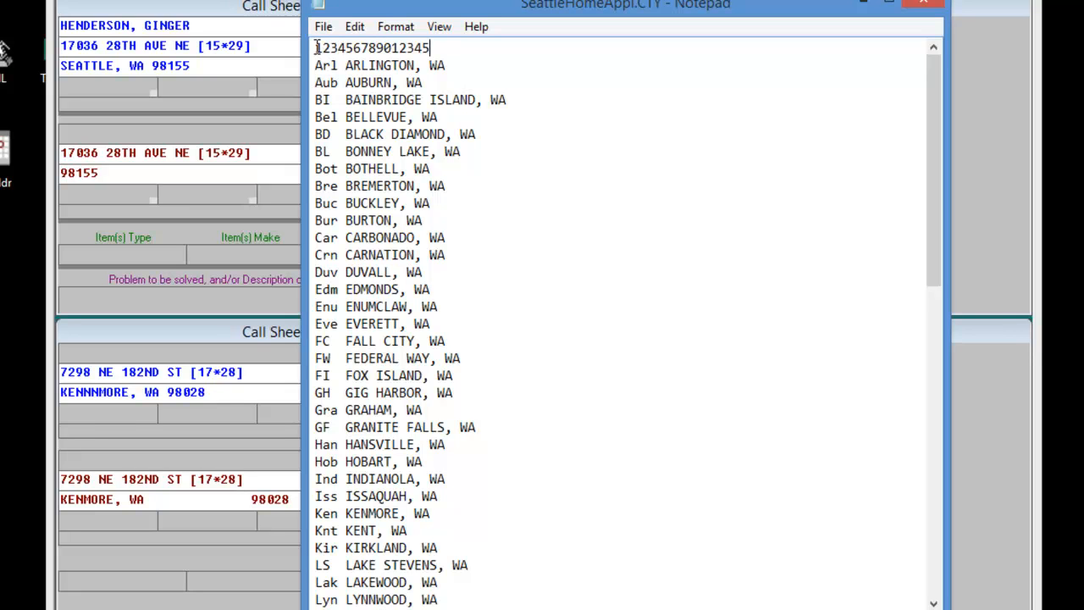
{"action": "type", "text": "67890"}
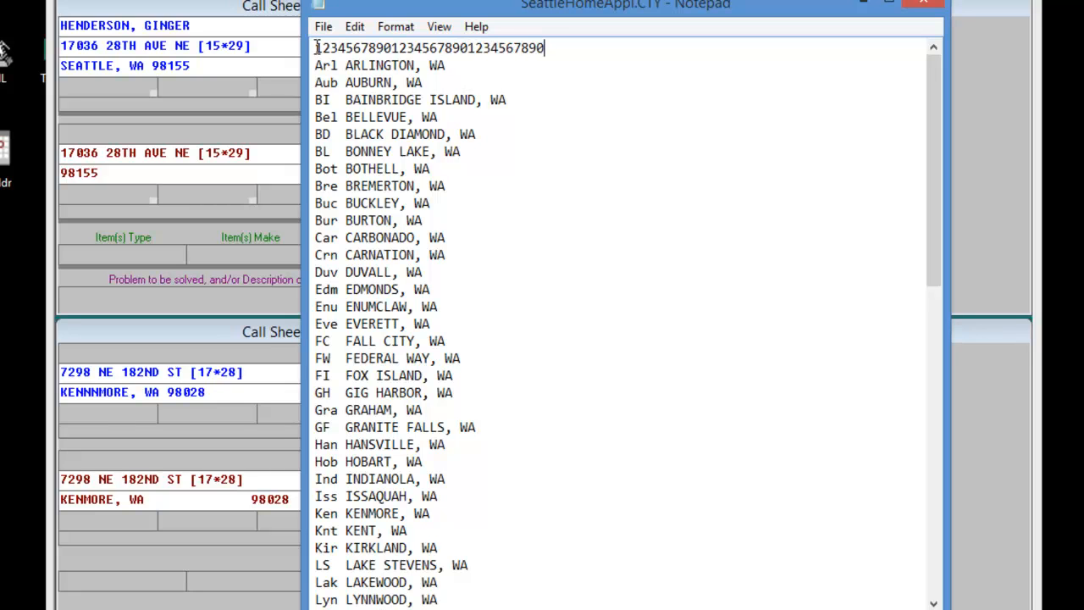
Select all the text and compare the length of the city lines with the 30-character counting line.
{"action": "key", "text": "ctrl+a"}
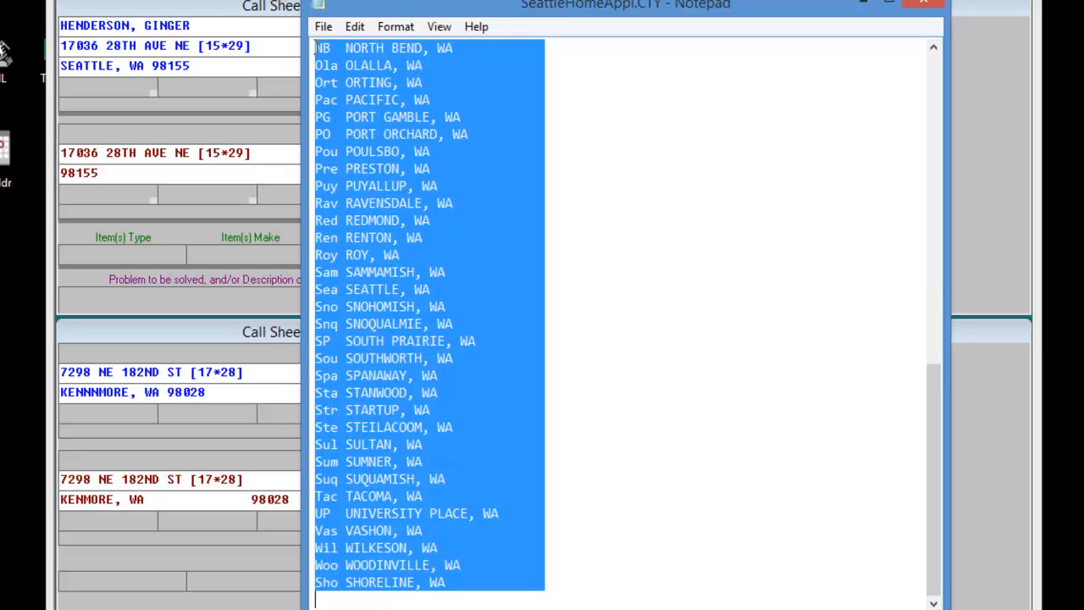
{"action": "scroll", "coordinate": [521, 275], "scroll_direction": "up", "scroll_amount": 13}
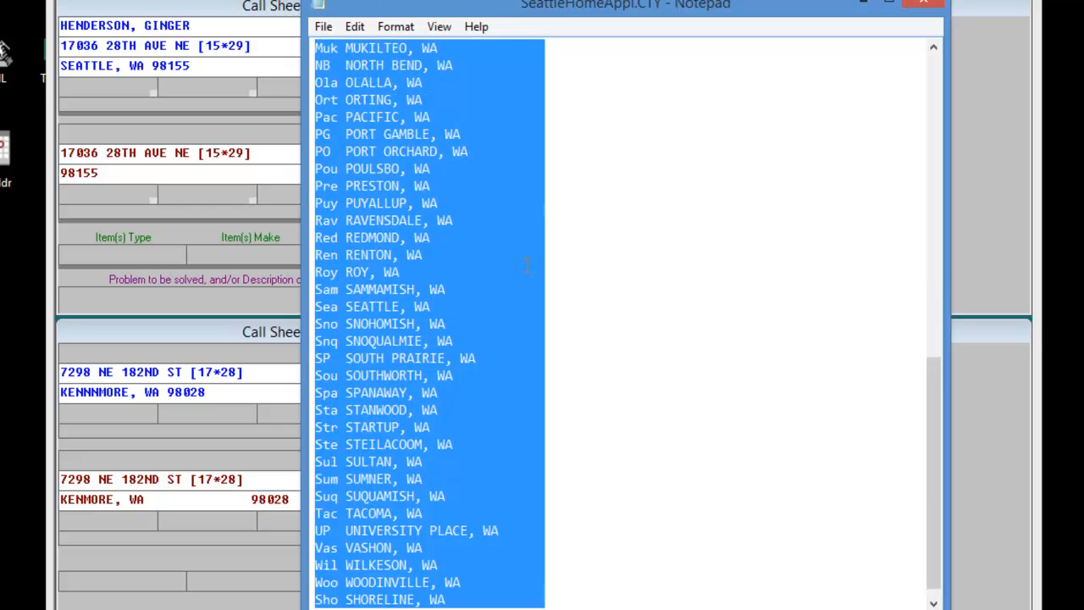
{"action": "scroll", "coordinate": [521, 276], "scroll_direction": "up", "scroll_amount": 2}
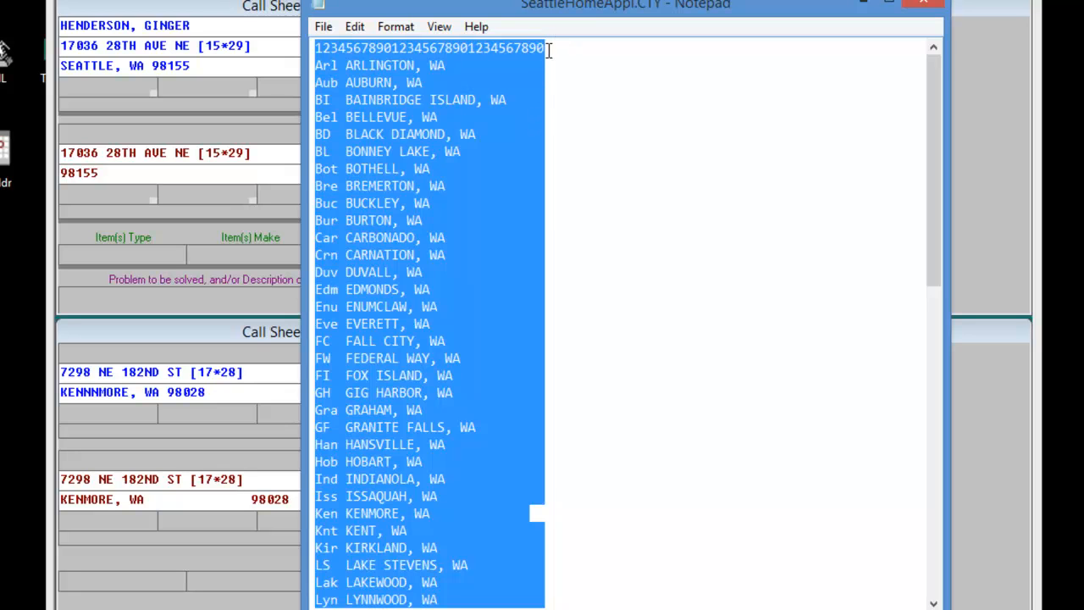
{"action": "scroll", "coordinate": [475, 478], "scroll_direction": "down", "scroll_amount": 1}
{"action": "scroll", "coordinate": [475, 479], "scroll_direction": "down", "scroll_amount": 1}
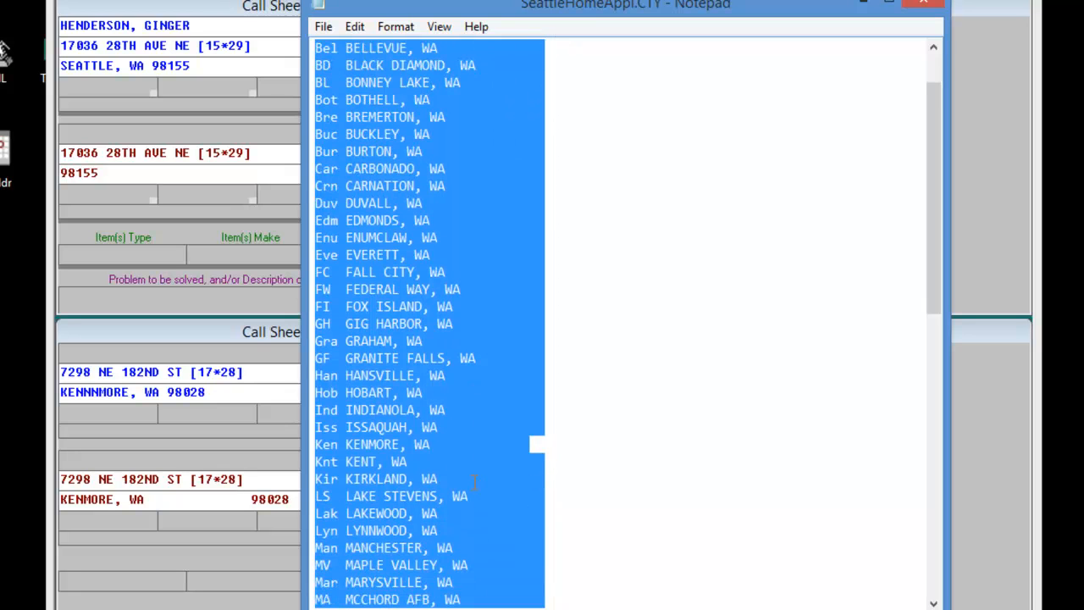
Pad the KENMORE, WA line with trailing spaces to 30 characters and select all the text to check the line lengths.
{"action": "left_click", "coordinate": [526, 442]}
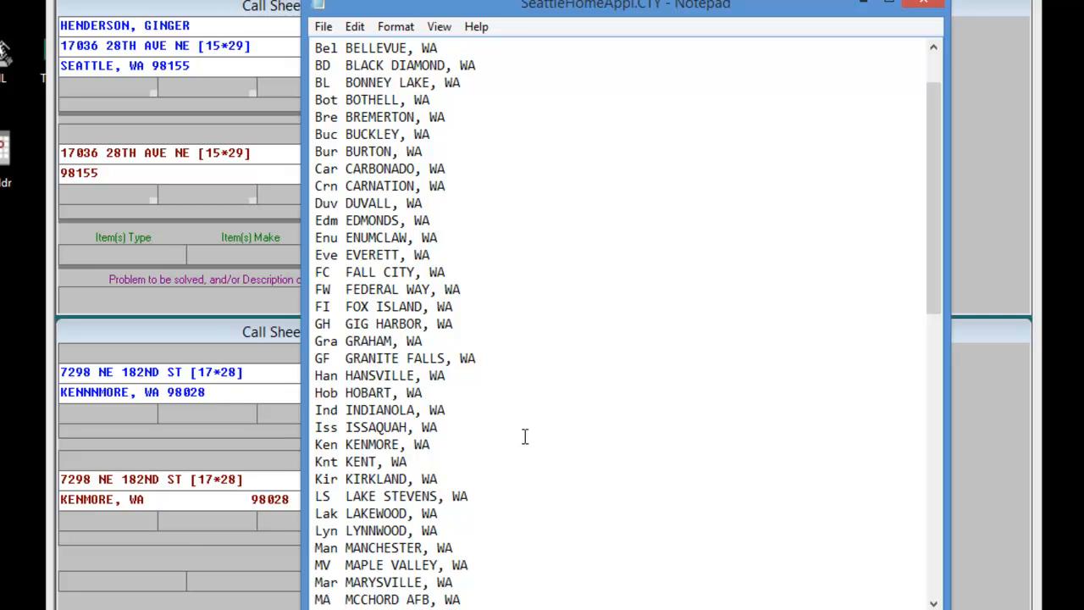
{"action": "key", "text": "ctrl+a"}
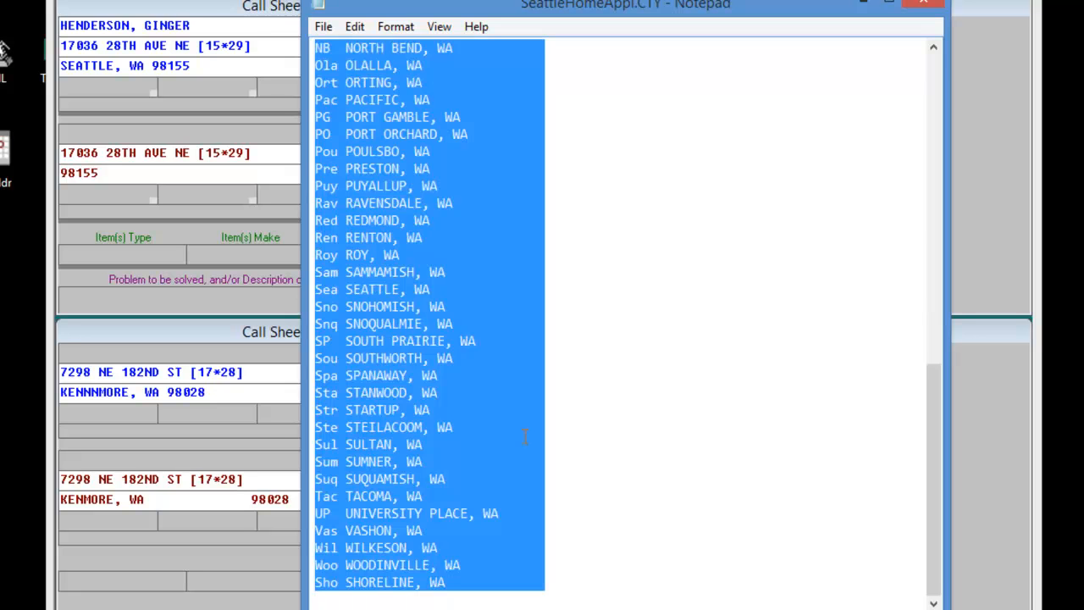
{"action": "scroll", "coordinate": [525, 436], "scroll_direction": "up", "scroll_amount": 5}
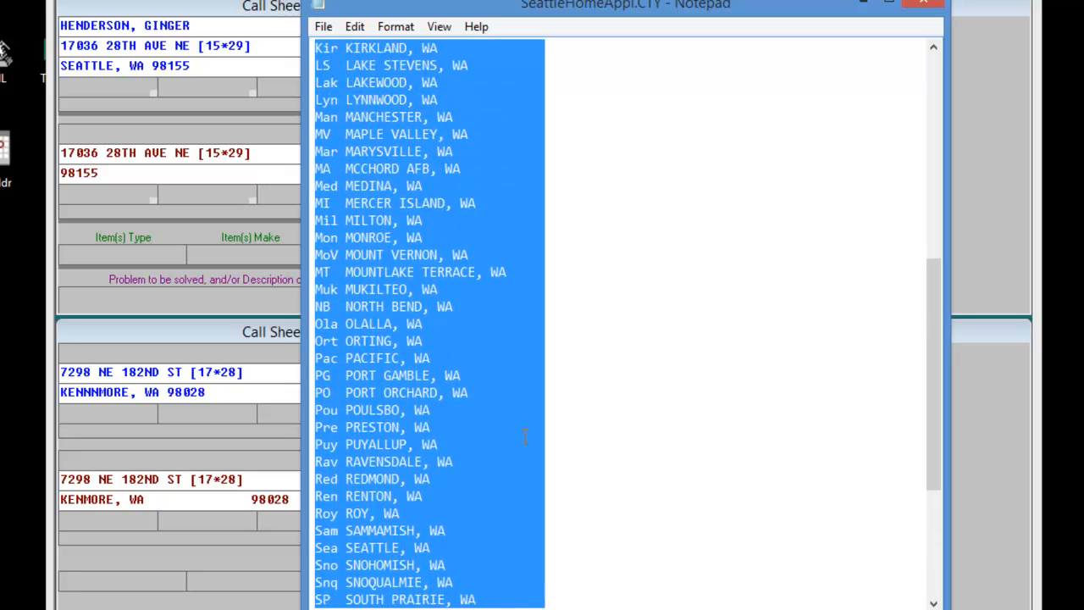
{"action": "scroll", "coordinate": [525, 436], "scroll_direction": "up", "scroll_amount": 8}
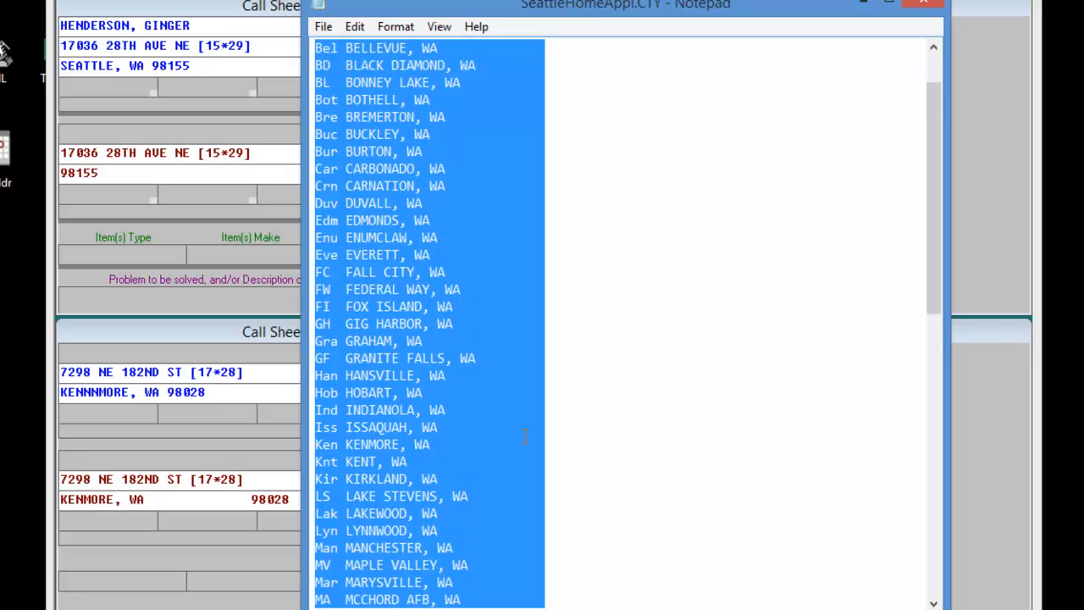
{"action": "scroll", "coordinate": [526, 436], "scroll_direction": "up", "scroll_amount": 2}
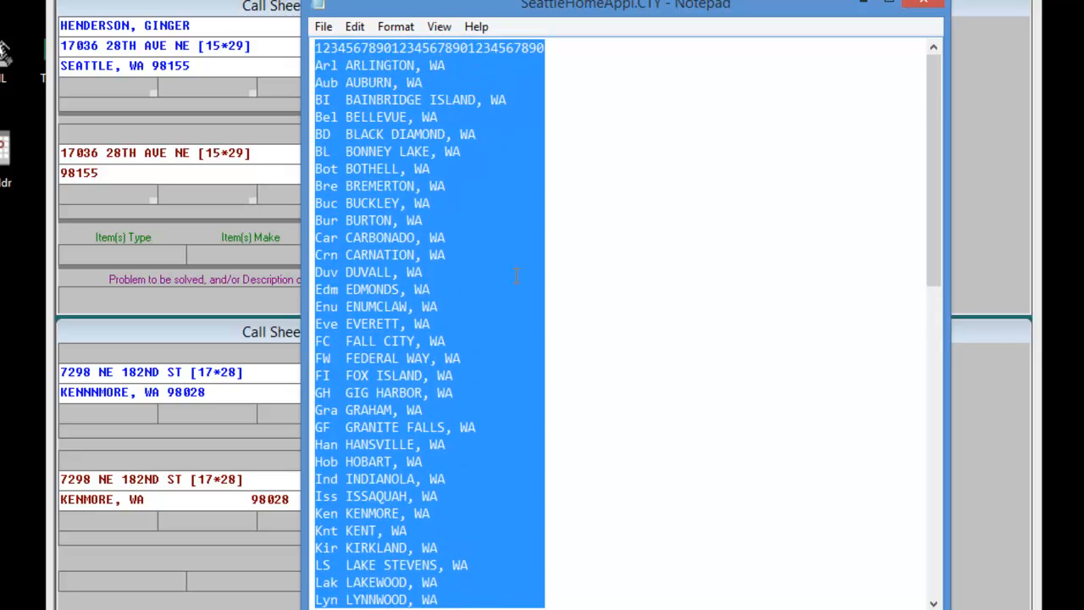
Delete the counting line above the ARLINGTON, WA entry and save the city file.
{"action": "left_click", "coordinate": [473, 56]}
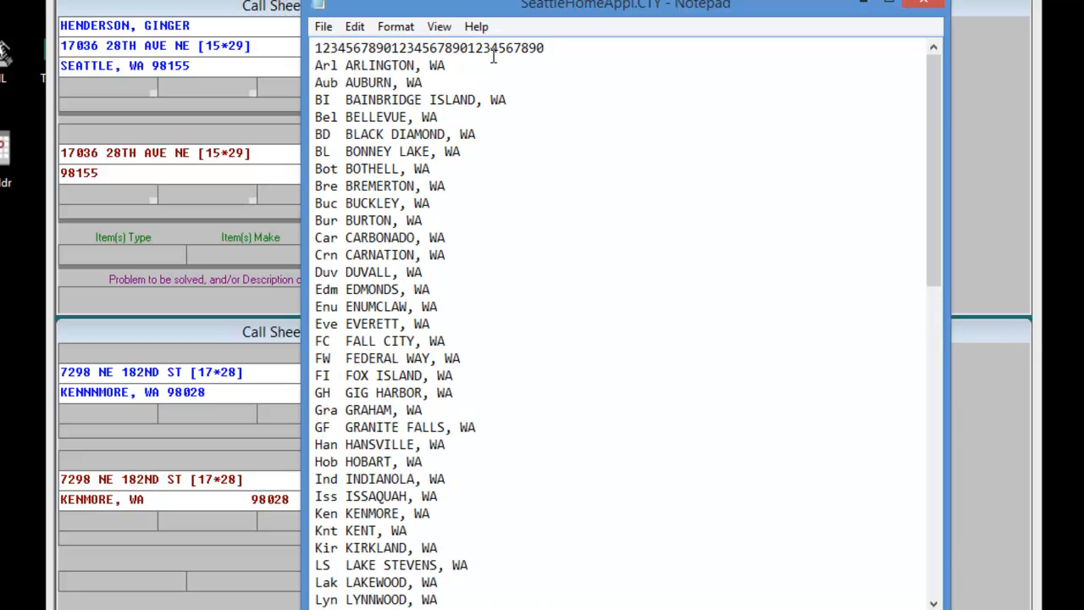
{"action": "key", "text": "Home"}
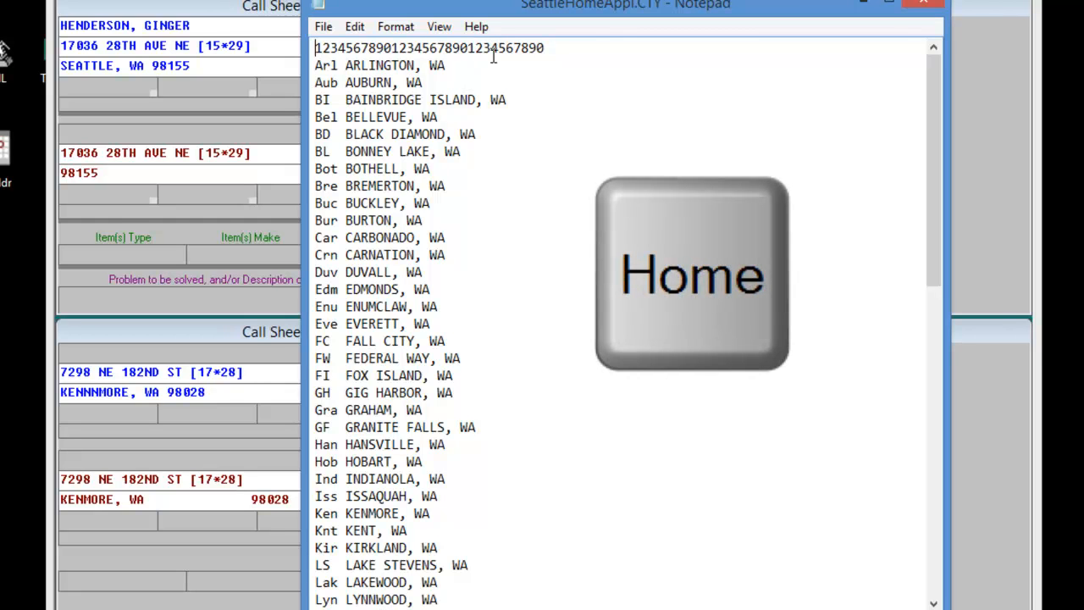
{"action": "key", "text": "shift"}
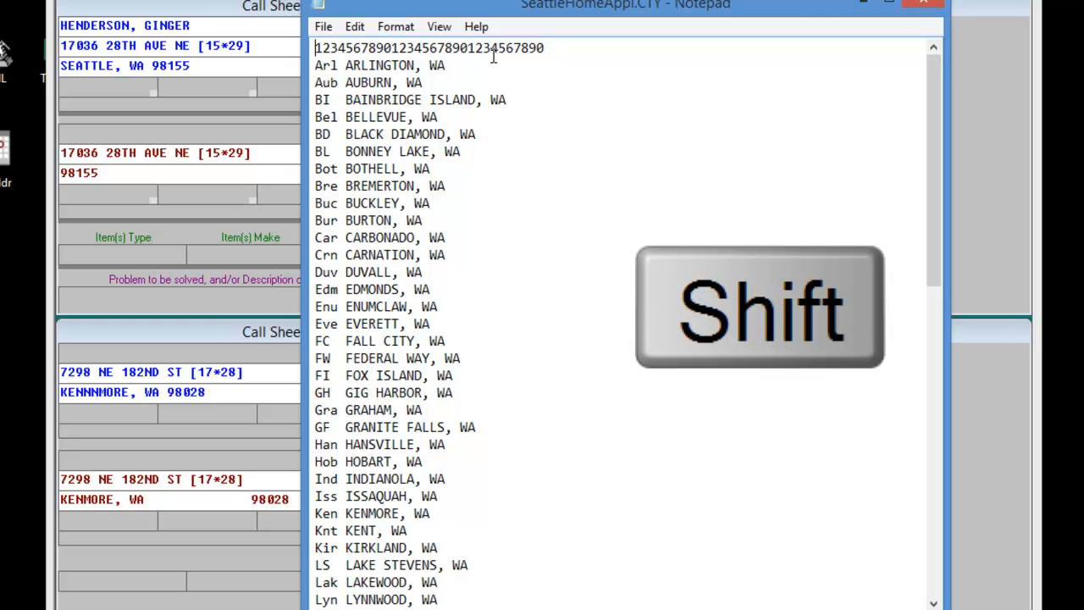
{"action": "key", "text": "shift+End"}
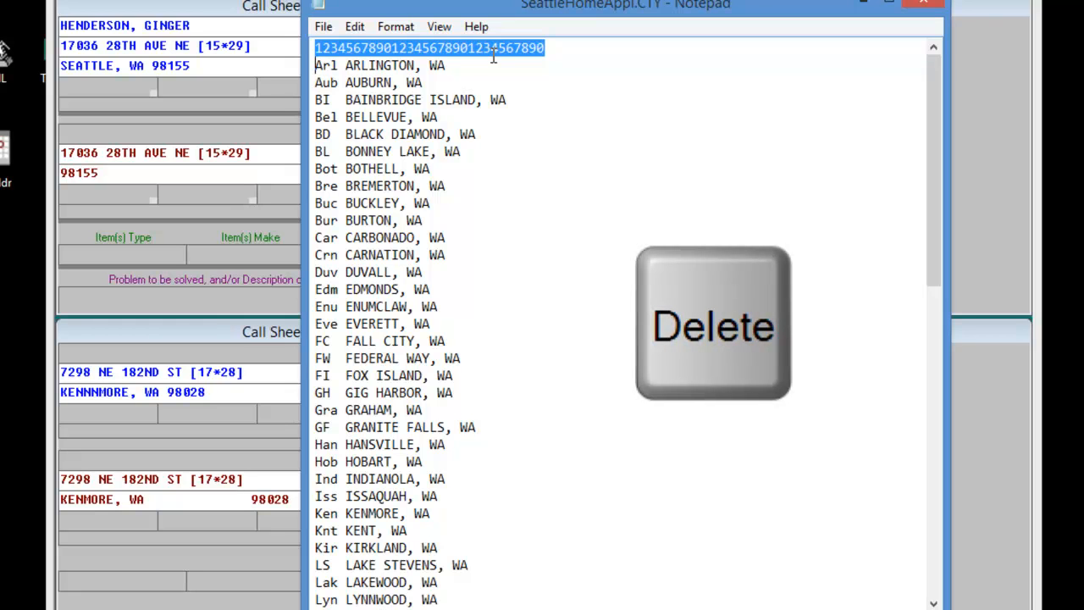
{"action": "key", "text": "Delete"}
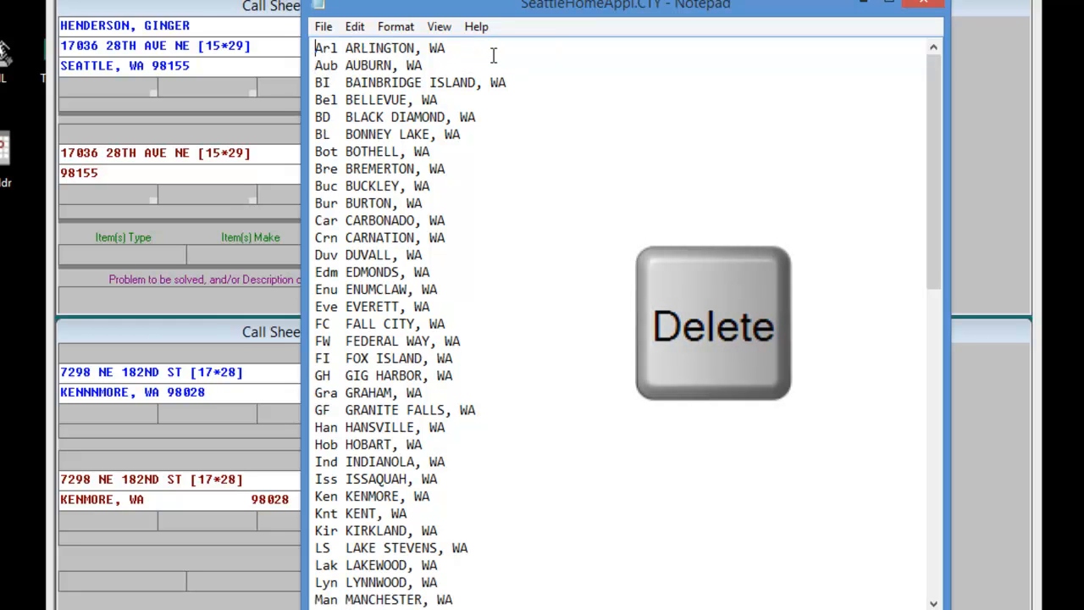
{"action": "left_click", "coordinate": [322, 28]}
{"action": "left_click", "coordinate": [352, 90]}
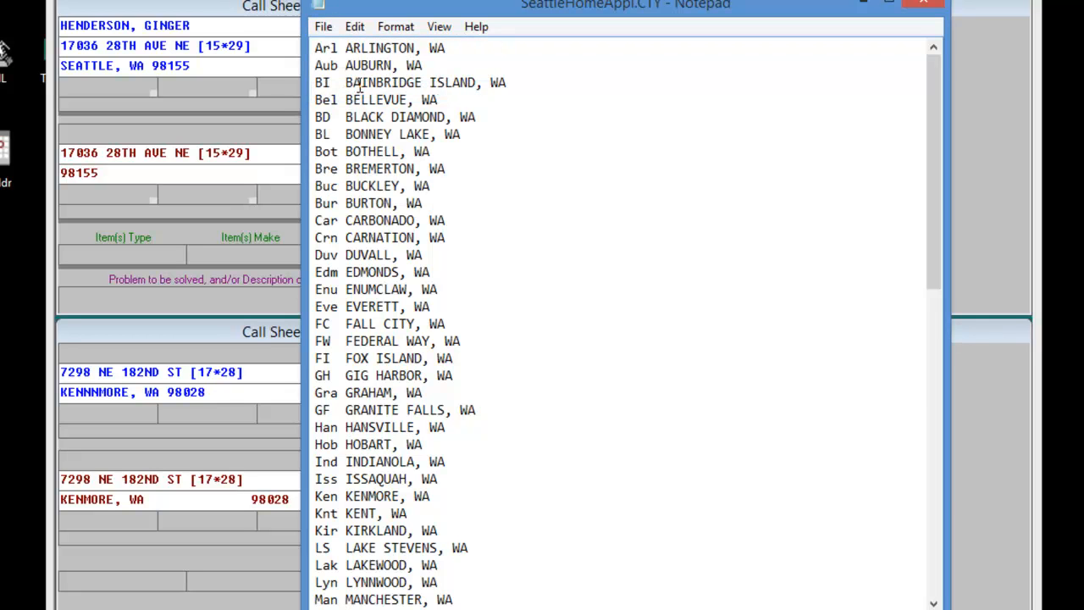
Return to the Kenmore call sheet in ServiceDesk and re-enter the location street's ending, choosing the match for Ken 98028.
{"action": "left_click", "coordinate": [232, 297]}
{"action": "left_click_drag", "start_coordinate": [252, 482], "coordinate": [169, 483]}
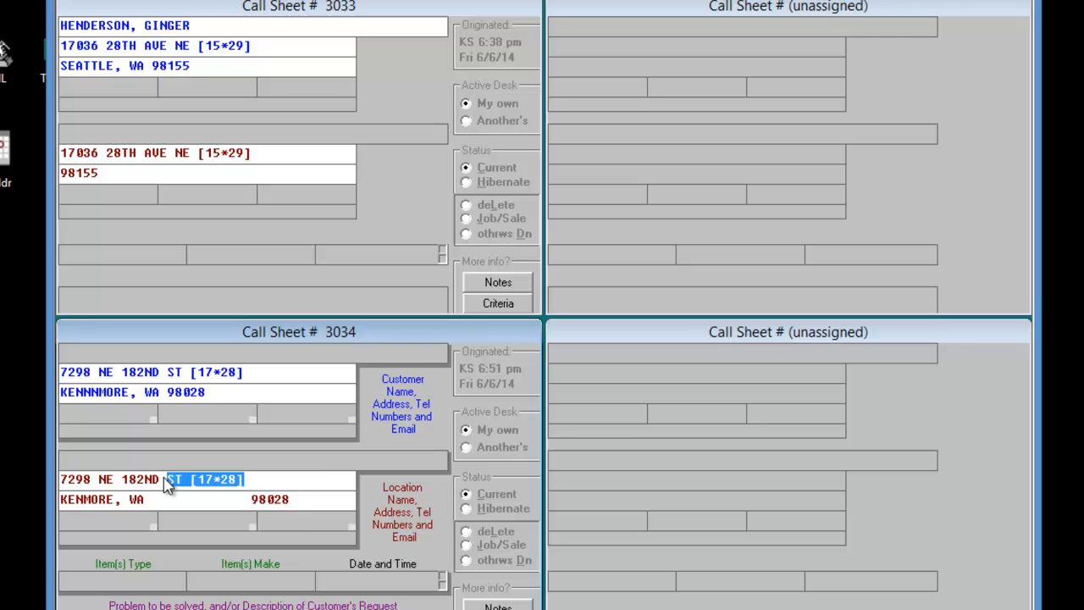
{"action": "key", "text": "BackSpace"}
{"action": "type", "text": "ST"}
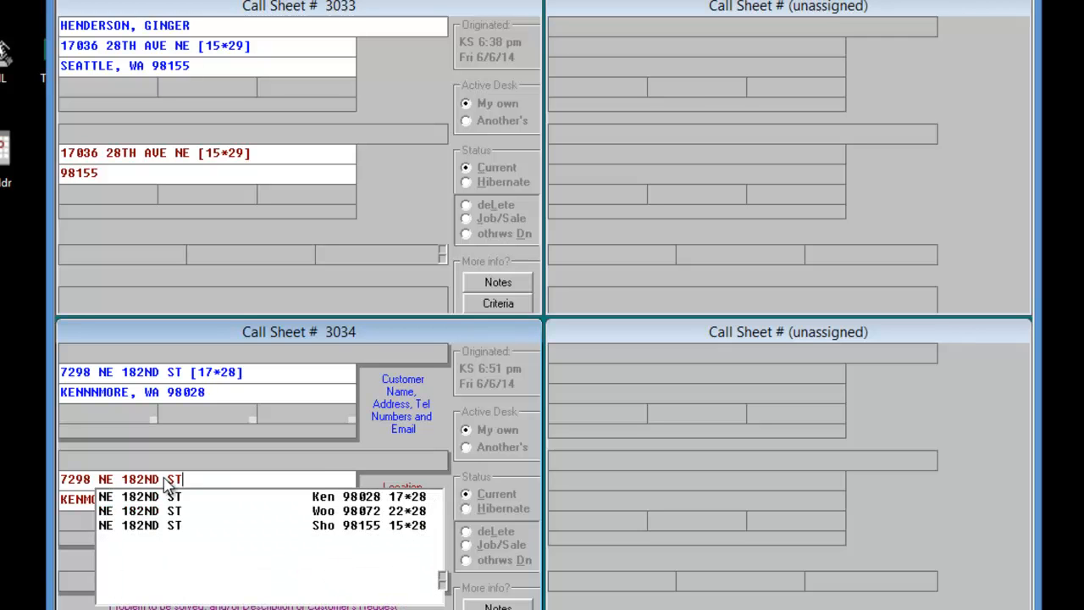
{"action": "key", "text": "Down"}
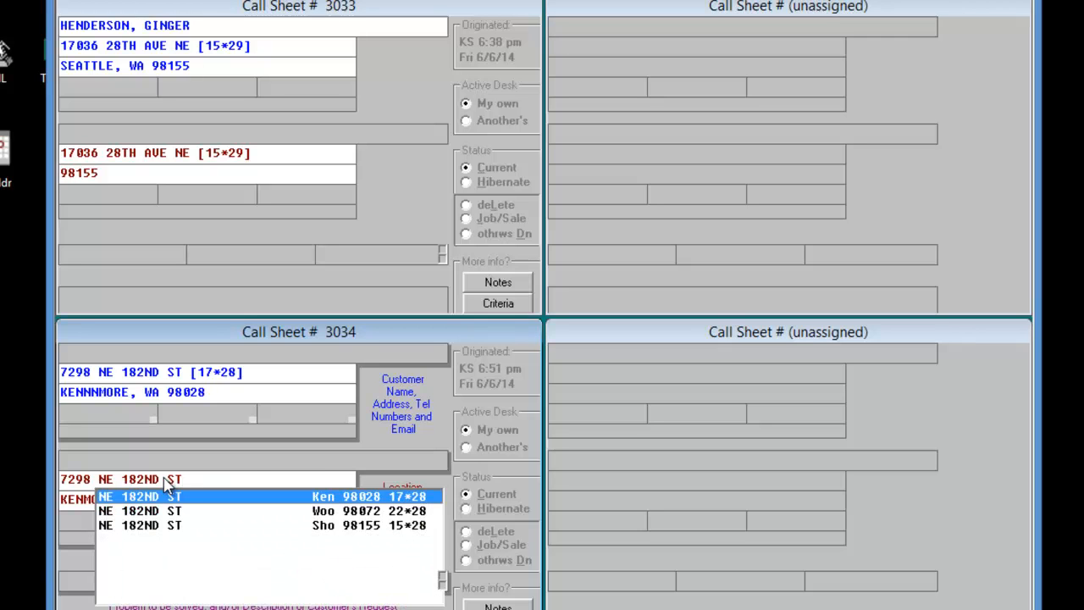
{"action": "key", "text": "Return"}
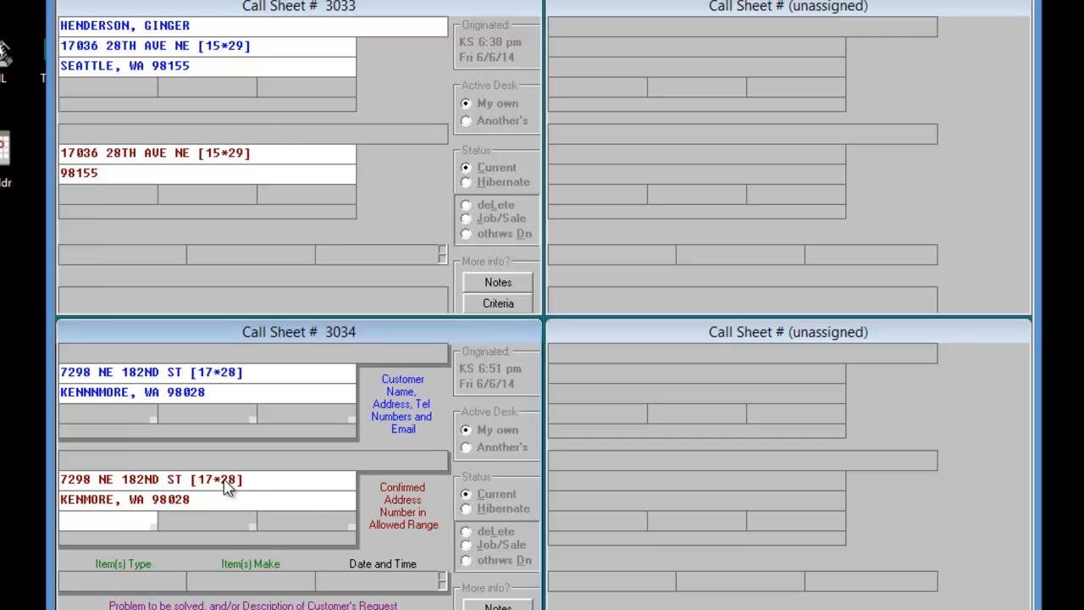
Remove the grid reference from the Seattle customer's location street address and choose the street match for Sho 98155.
{"action": "left_click", "coordinate": [266, 157]}
{"action": "key", "text": "BackSpace"}
{"action": "key", "text": "BackSpace"}
{"action": "key", "text": "BackSpace"}
{"action": "key", "text": "BackSpace"}
{"action": "key", "text": "BackSpace"}
{"action": "key", "text": "BackSpace"}
{"action": "key", "text": "BackSpace"}
{"action": "key", "text": "BackSpace"}
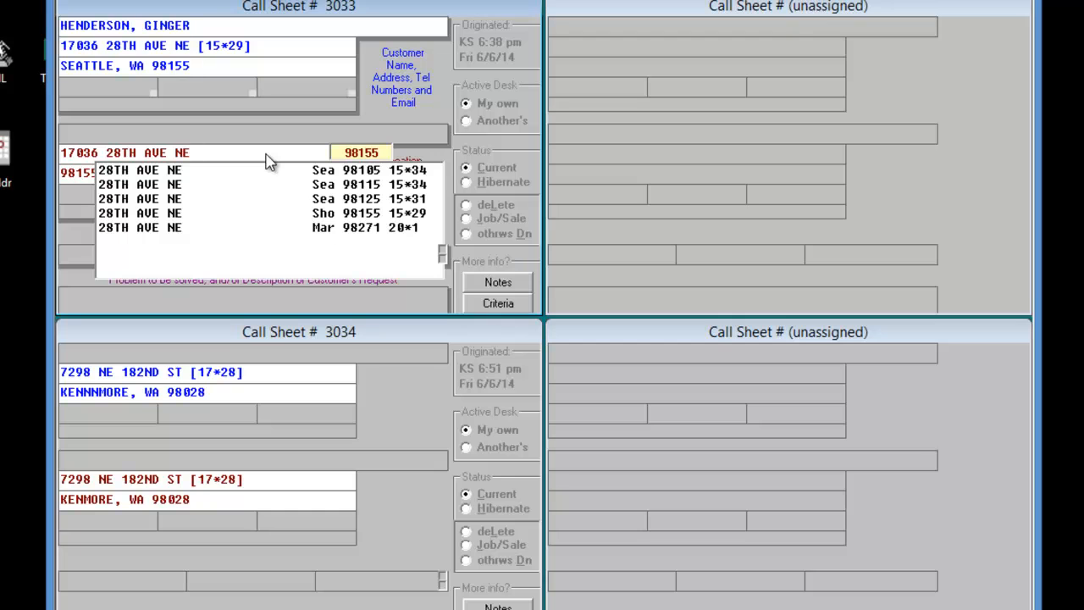
{"action": "key", "text": "Down"}
{"action": "key", "text": "Down"}
{"action": "key", "text": "Down"}
{"action": "key", "text": "Down"}
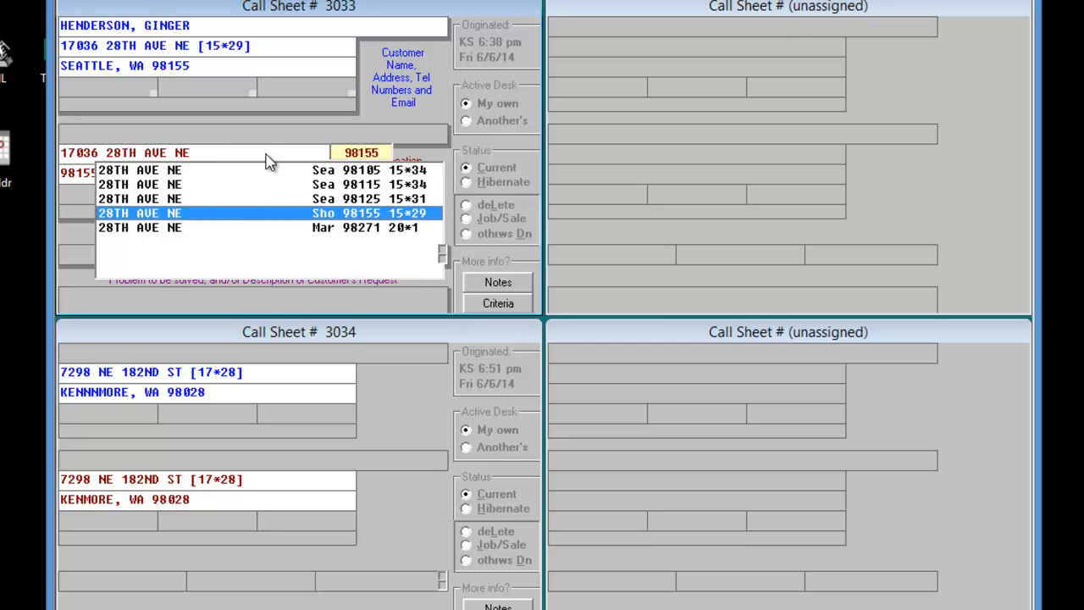
{"action": "key", "text": "Return"}
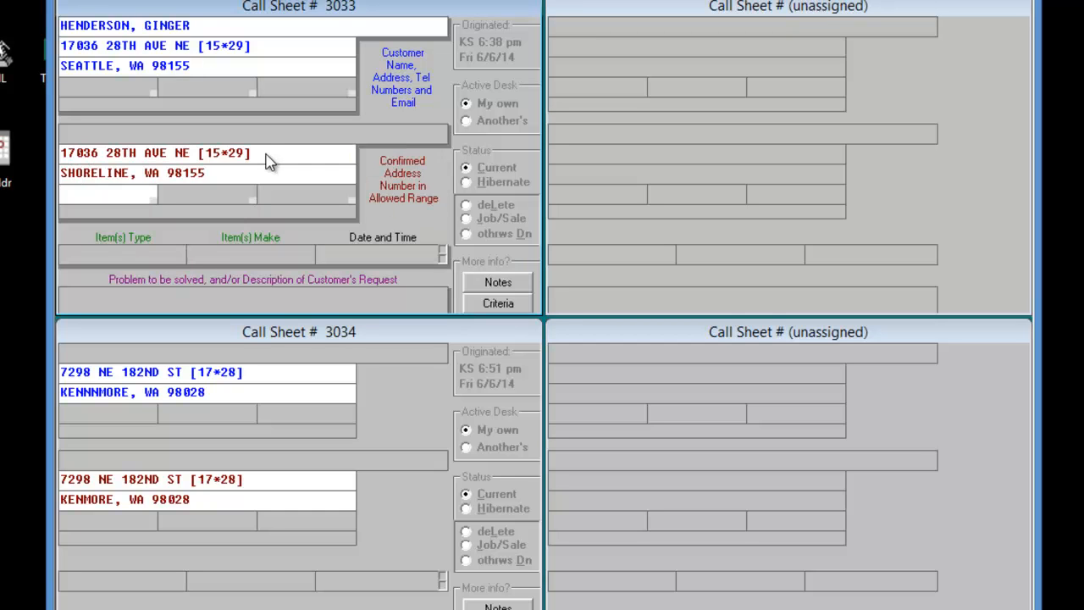